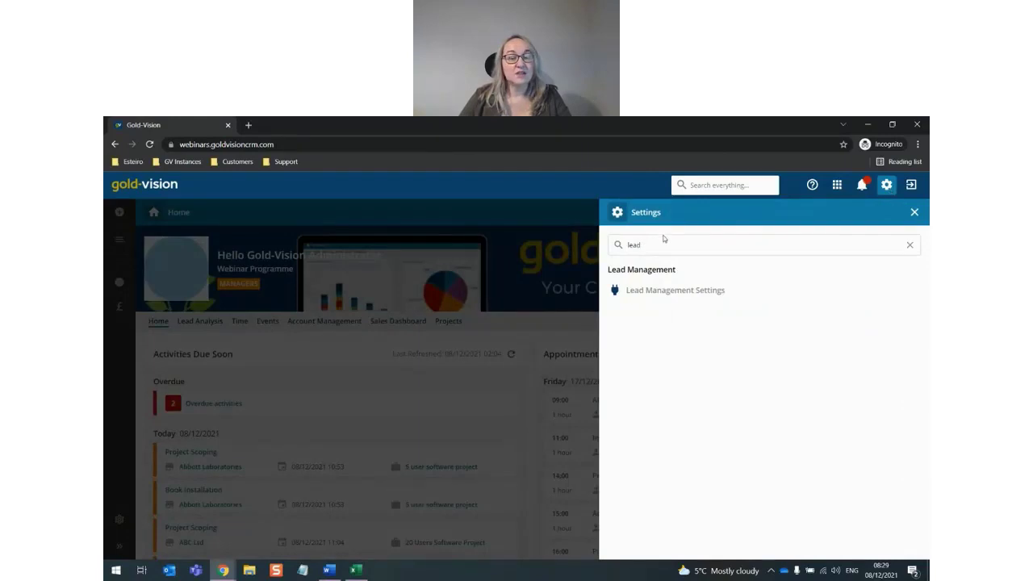
Open the data import tool page from Lead Management Settings and select the import connection address.
{"action": "left_click", "coordinate": [686, 292]}
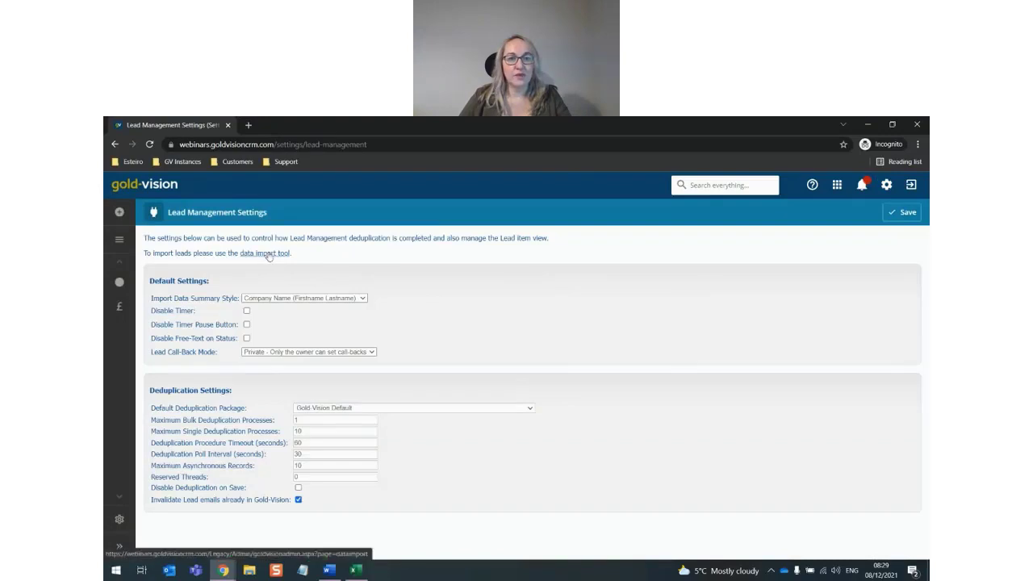
{"action": "left_click", "coordinate": [269, 253]}
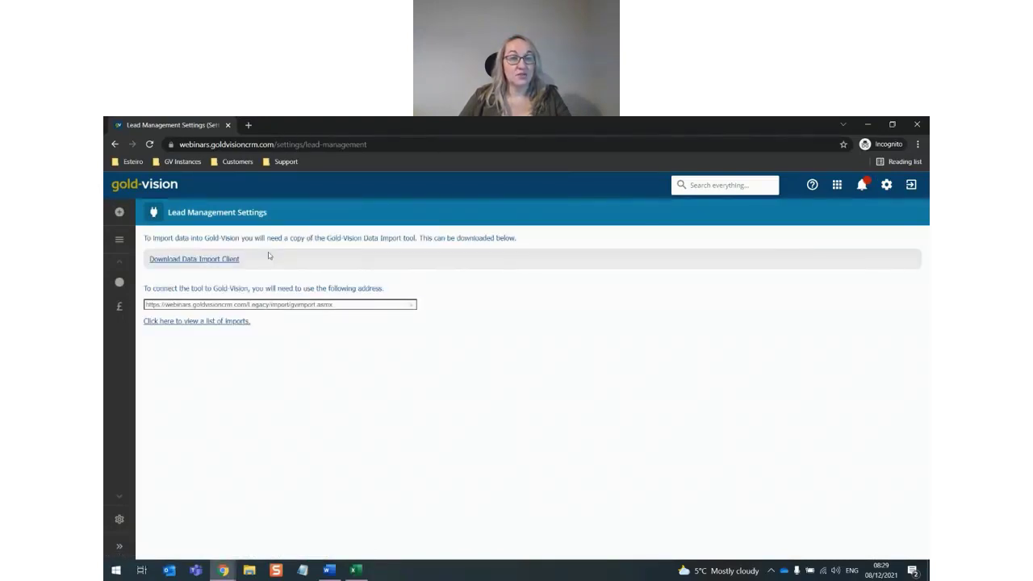
{"action": "left_click_drag", "start_coordinate": [415, 304], "coordinate": [119, 310]}
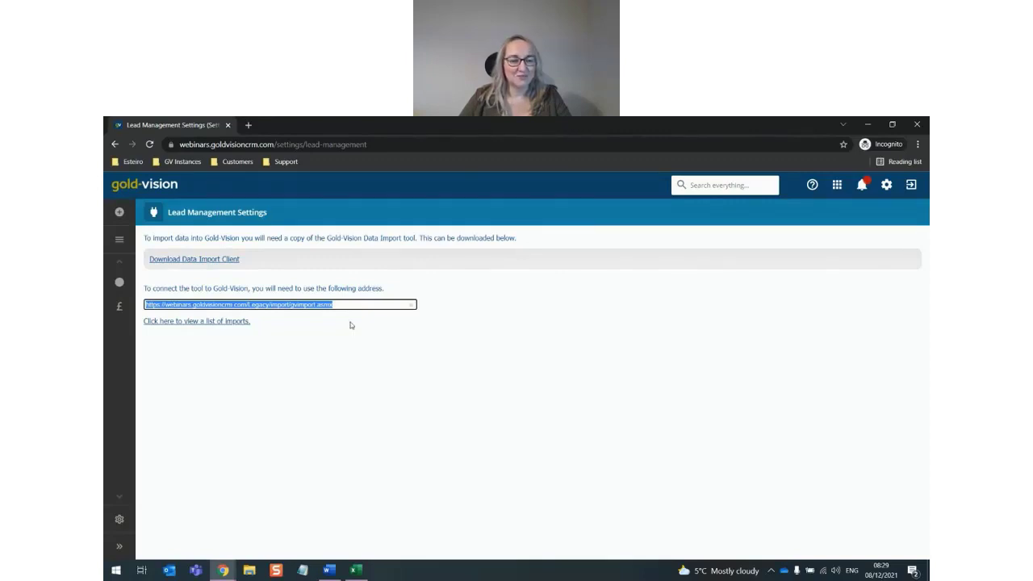
Launch the Gold-Vision 8 Import Client, turn off connecting as current user, enter the account password and connect.
{"action": "left_click", "coordinate": [116, 570]}
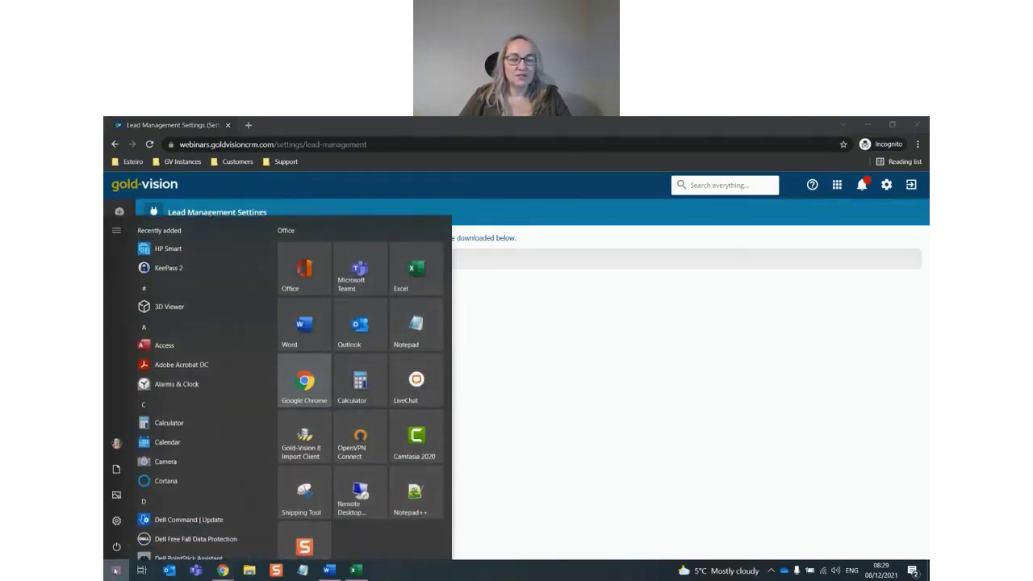
{"action": "left_click", "coordinate": [299, 453]}
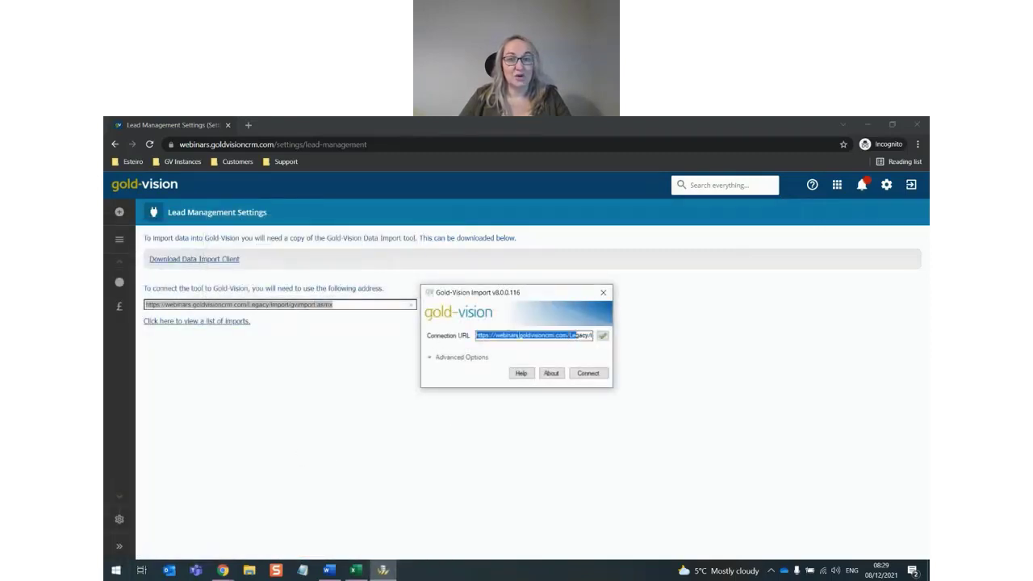
{"action": "left_click", "coordinate": [430, 359]}
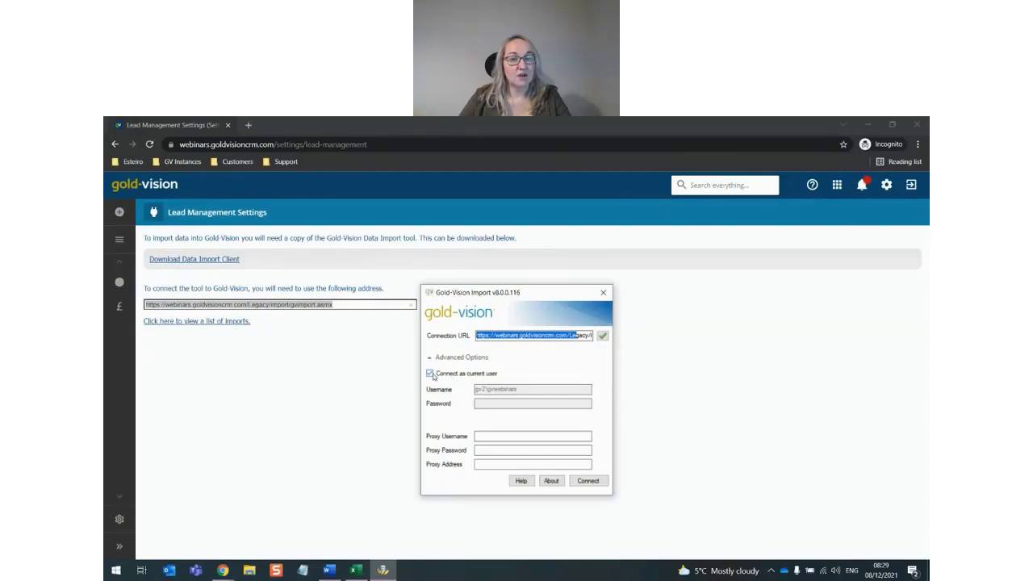
{"action": "left_click", "coordinate": [429, 373]}
{"action": "left_click_drag", "start_coordinate": [539, 392], "coordinate": [434, 395]}
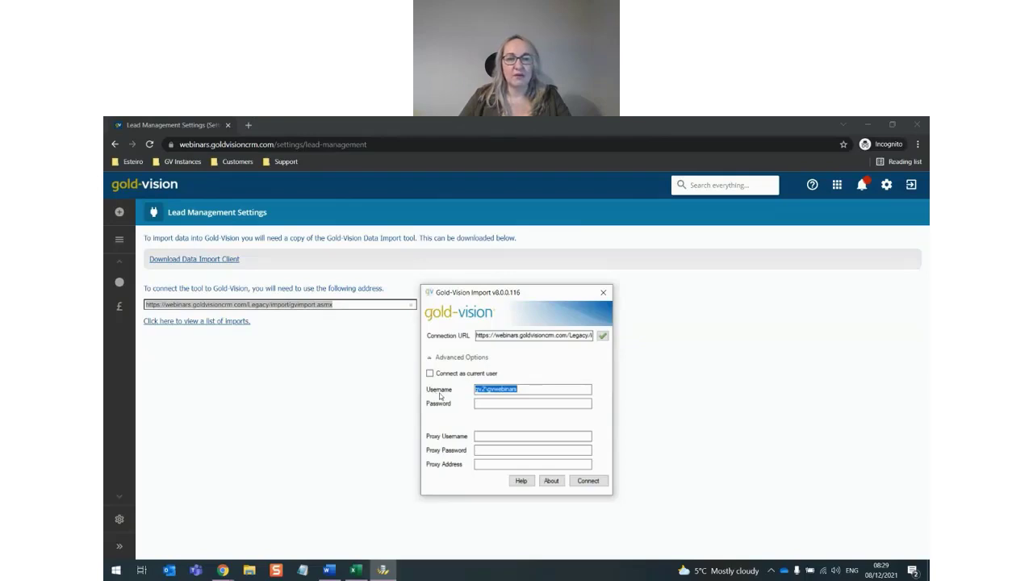
{"action": "left_click", "coordinate": [482, 404]}
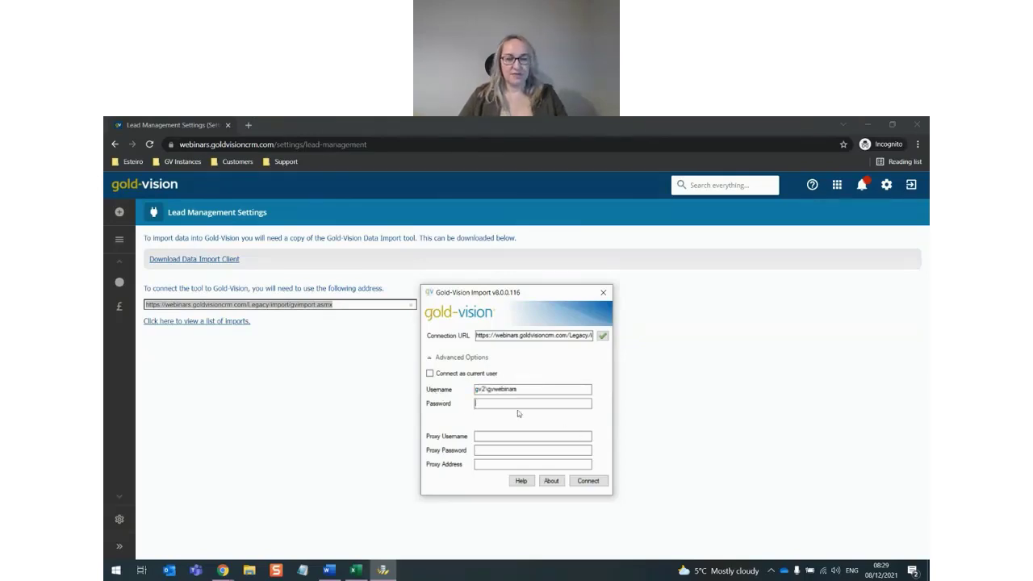
{"action": "type", "text": "****************"}
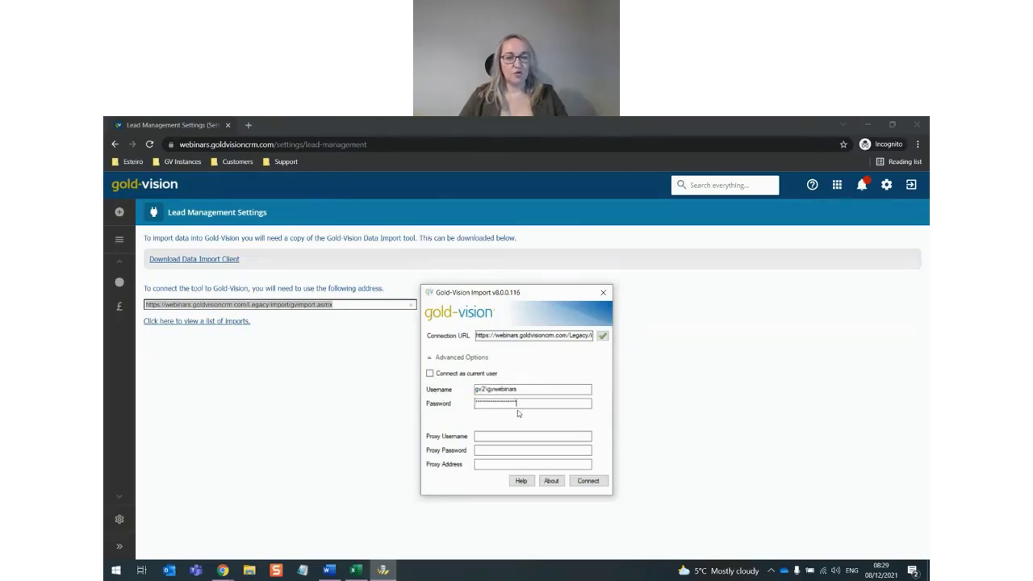
{"action": "left_click", "coordinate": [594, 482]}
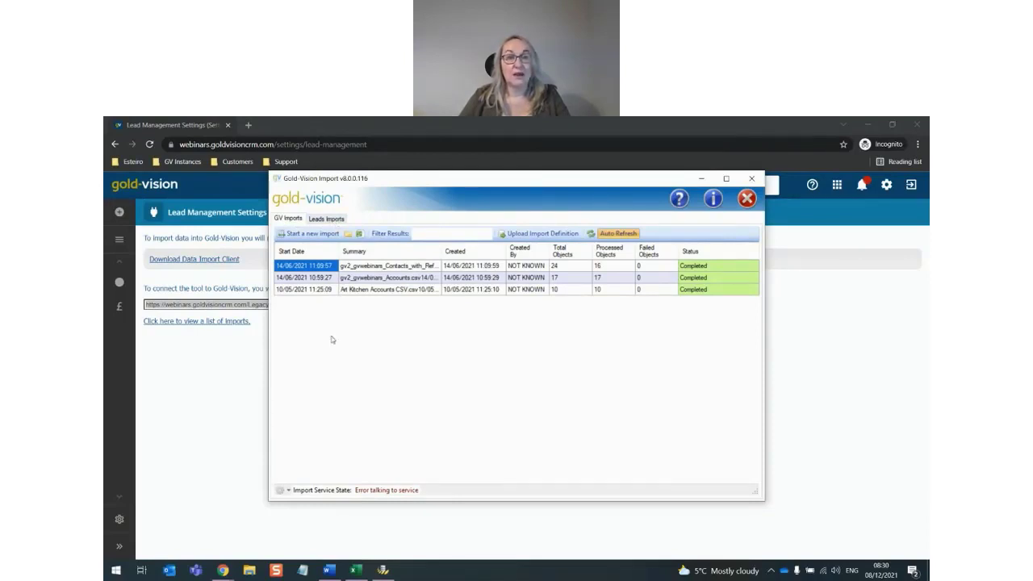
Switch to the accounts_contacts workbook in Excel and examine its column headings from Account Name to Main Phone.
{"action": "left_click", "coordinate": [357, 571]}
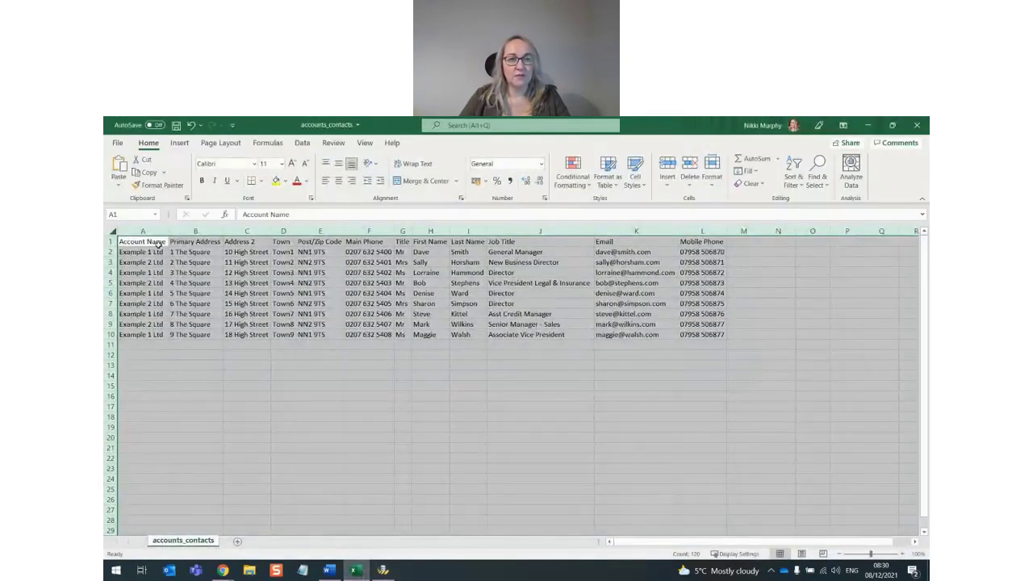
{"action": "left_click", "coordinate": [171, 260]}
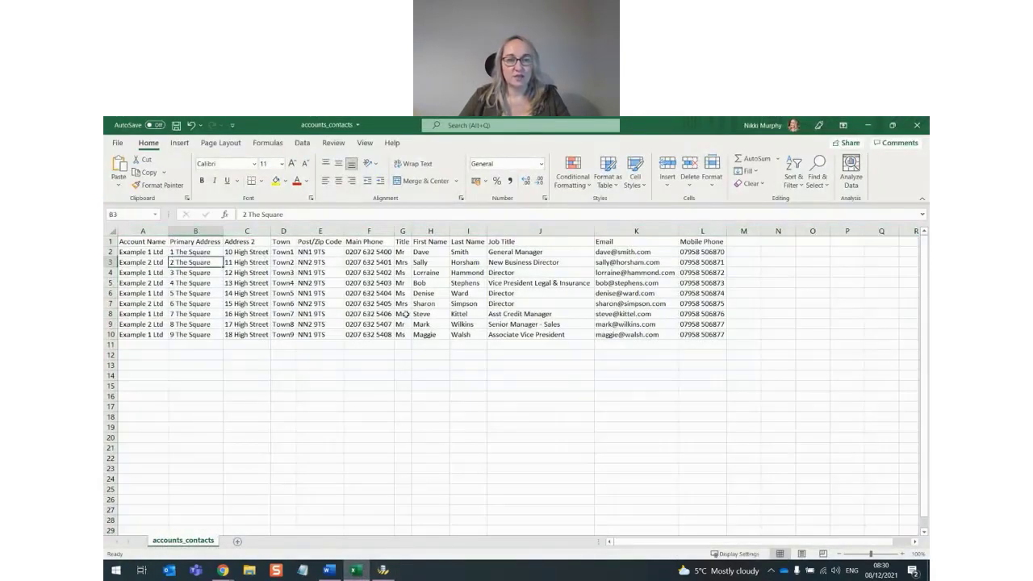
{"action": "left_click", "coordinate": [139, 243]}
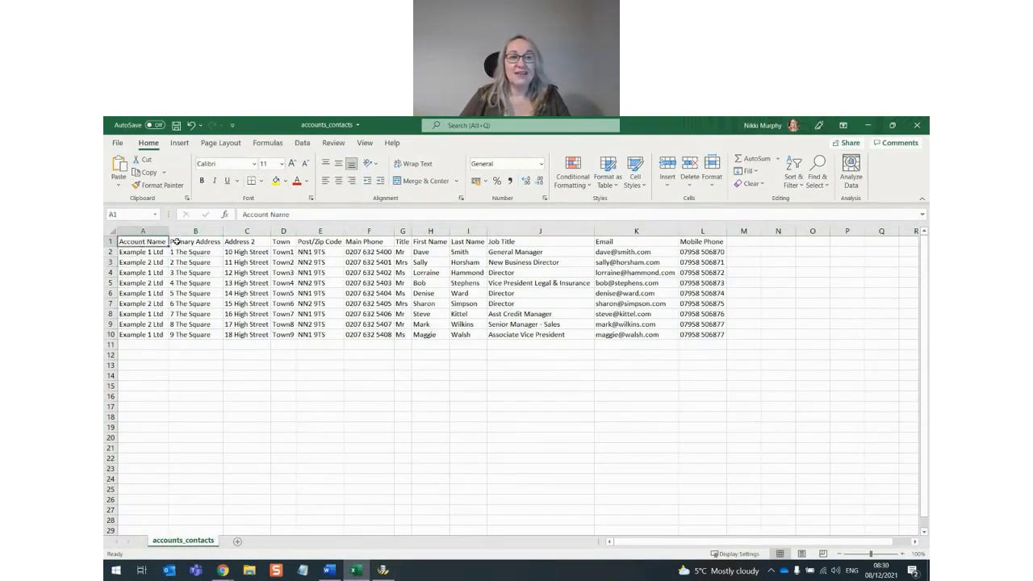
{"action": "left_click", "coordinate": [184, 242]}
{"action": "left_click", "coordinate": [253, 242]}
{"action": "left_click", "coordinate": [285, 242]}
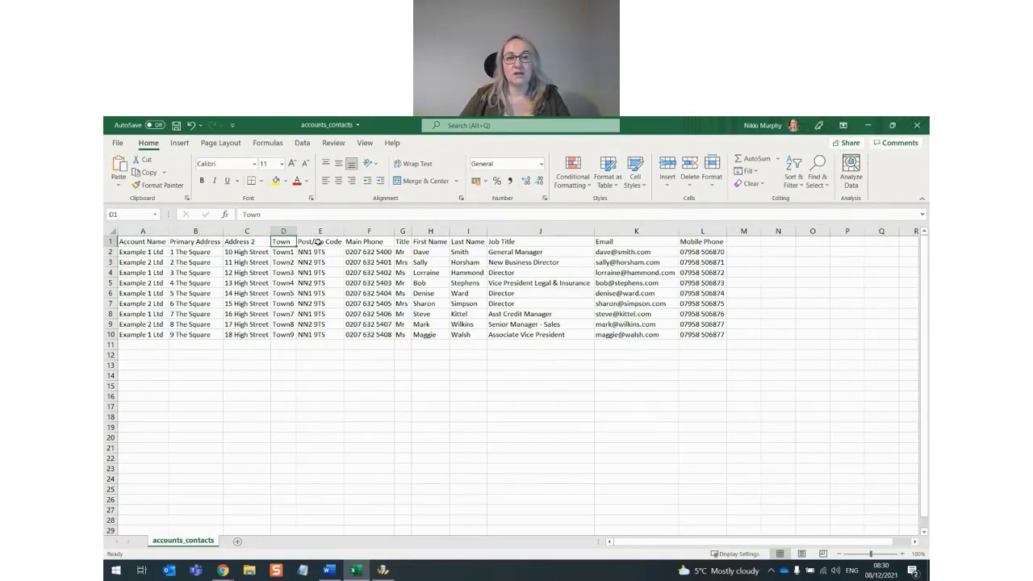
{"action": "left_click", "coordinate": [318, 242]}
{"action": "left_click", "coordinate": [365, 243]}
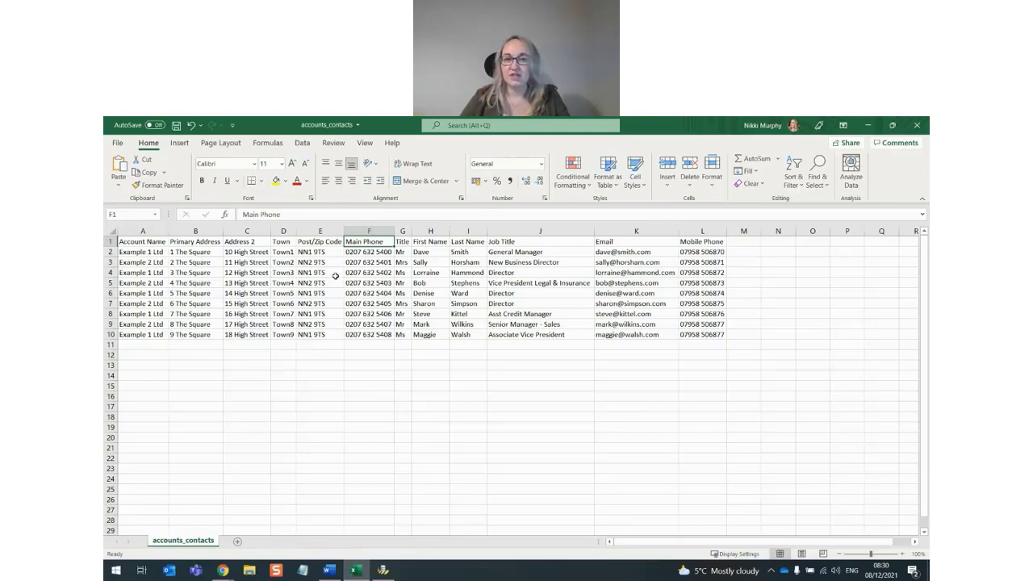
{"action": "left_click", "coordinate": [163, 242]}
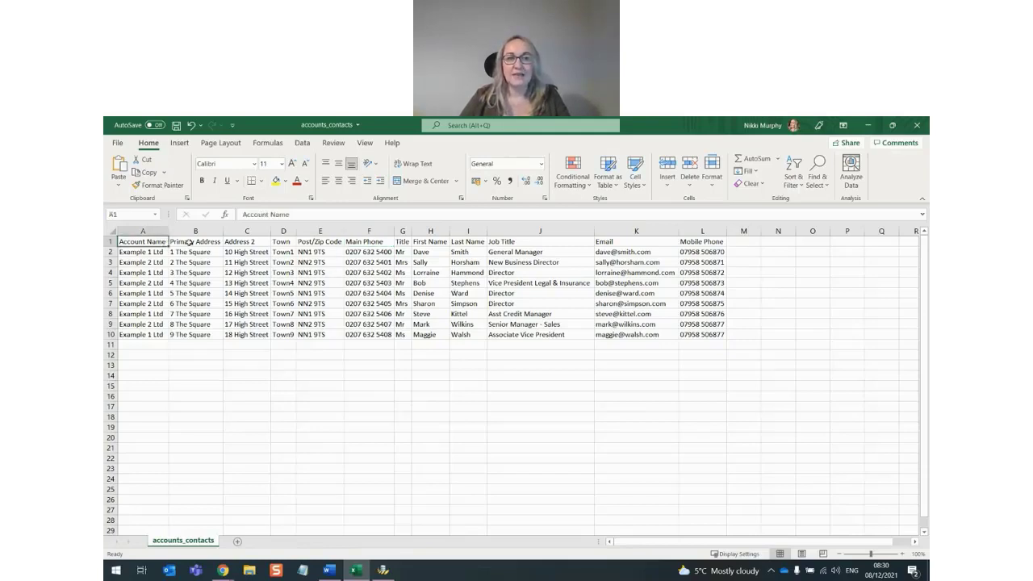
{"action": "left_click", "coordinate": [190, 242]}
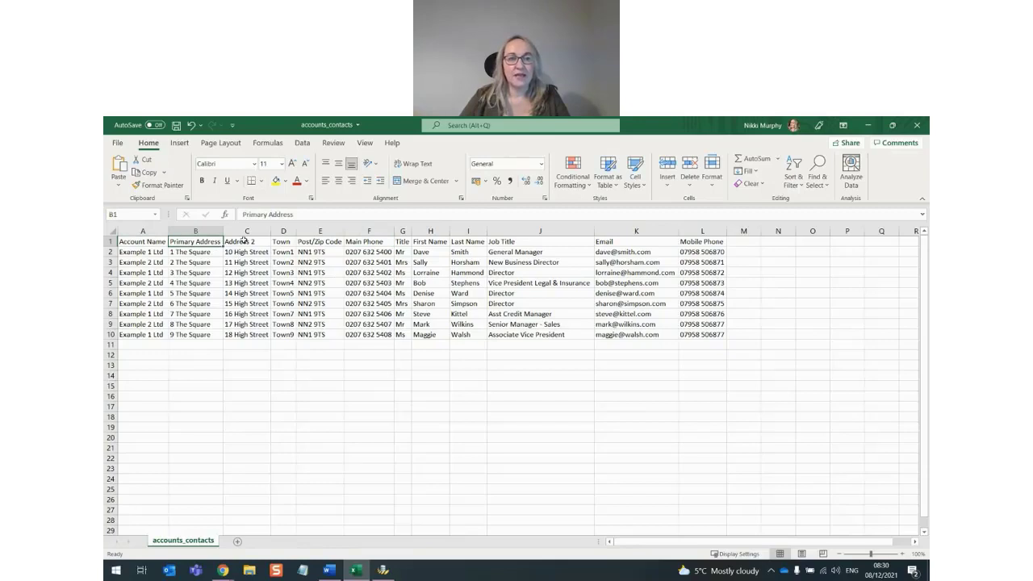
{"action": "left_click", "coordinate": [242, 242]}
{"action": "left_click", "coordinate": [284, 242]}
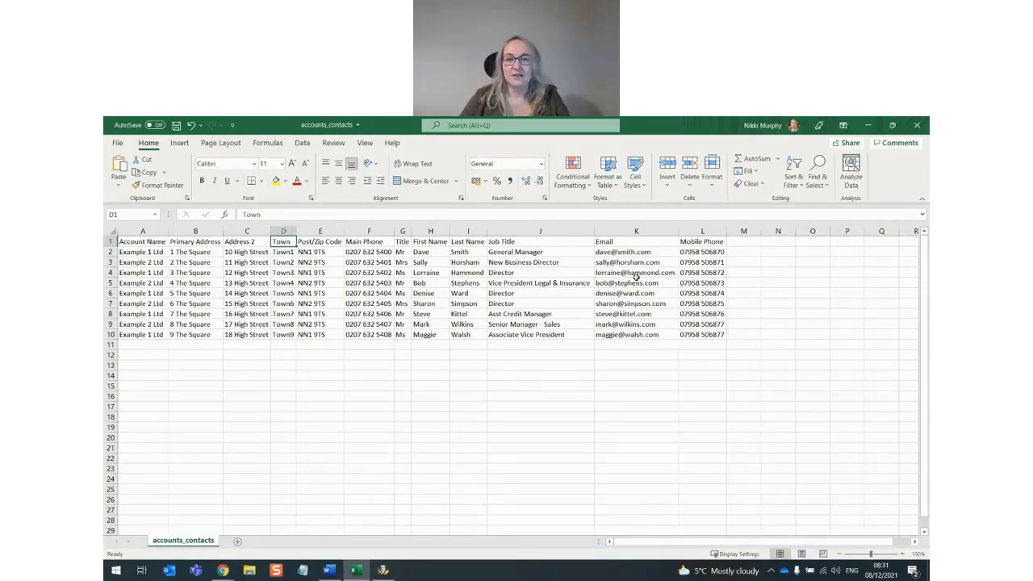
{"action": "left_click", "coordinate": [867, 125]}
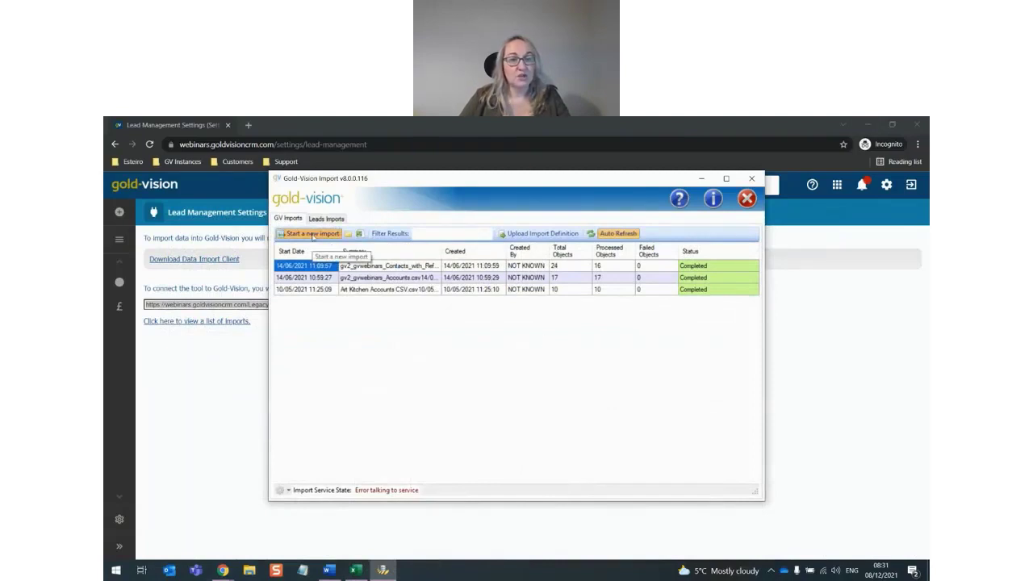
Start a new GV import using the Account Contact Full import type.
{"action": "left_click", "coordinate": [312, 234]}
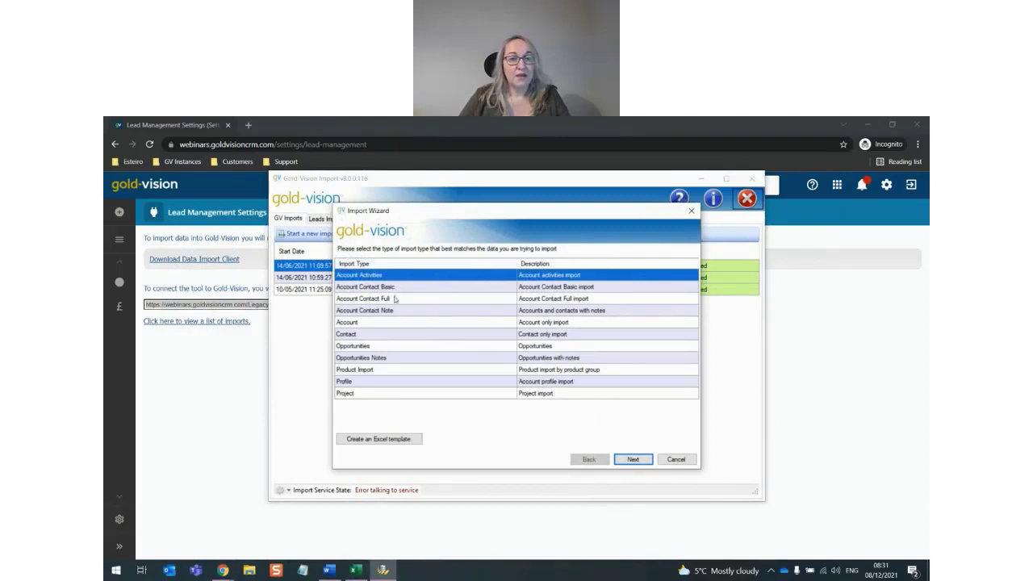
{"action": "left_click", "coordinate": [358, 300]}
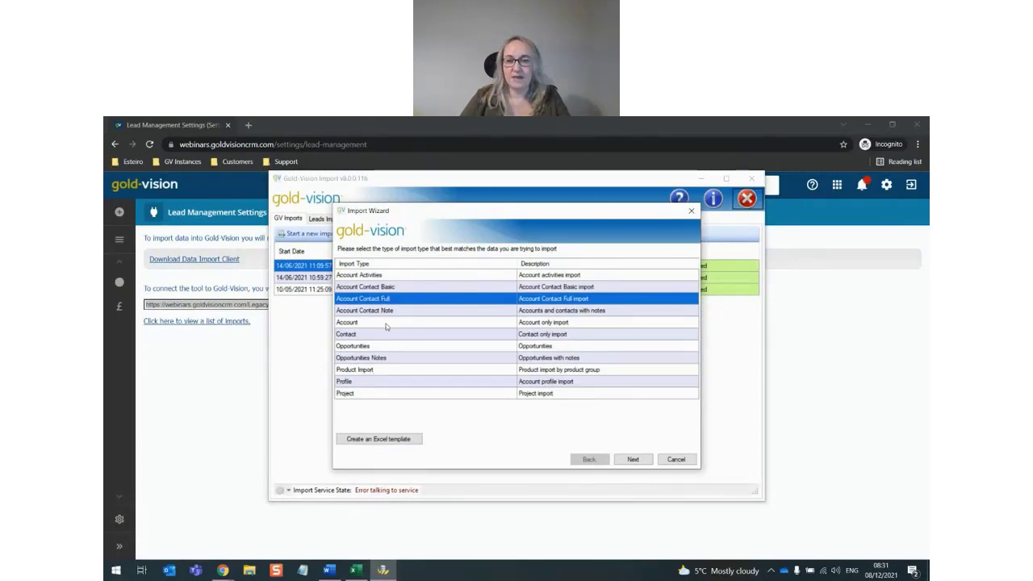
{"action": "left_click", "coordinate": [630, 459]}
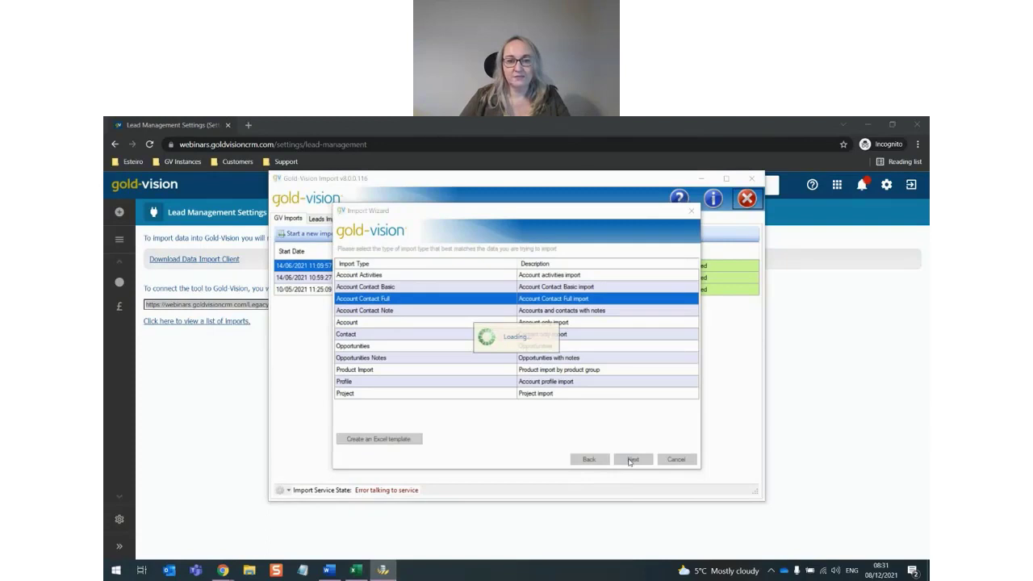
Load the accounts_contacts file from the Webinars\Data Import folder as the import source and proceed to the column mappings.
{"action": "left_click", "coordinate": [668, 266]}
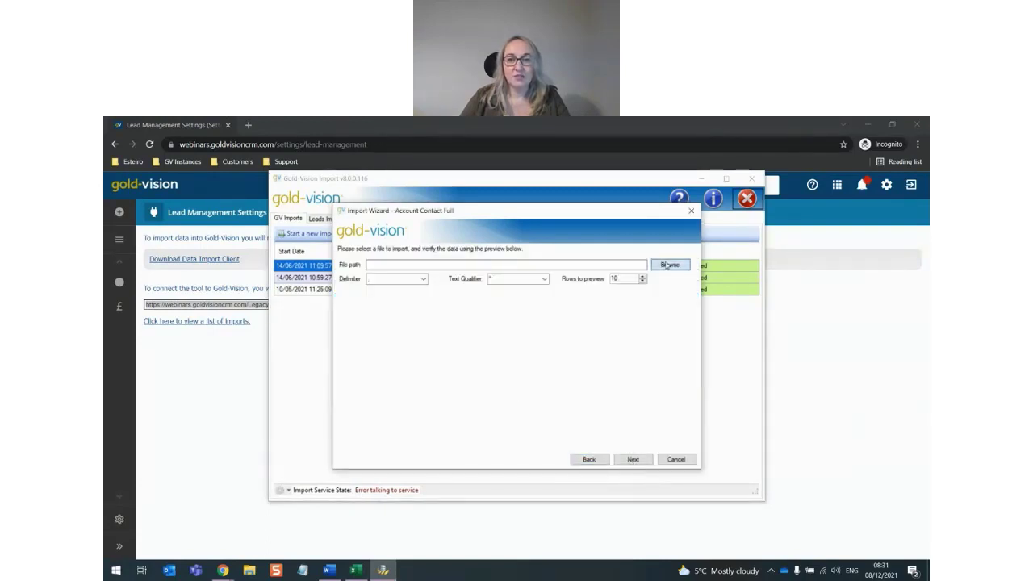
{"action": "left_click", "coordinate": [379, 294]}
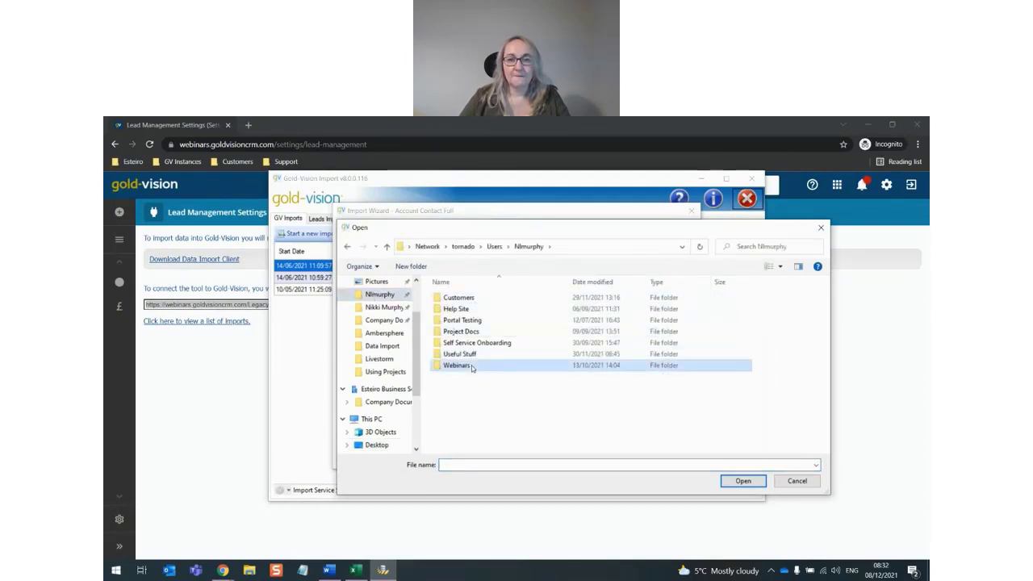
{"action": "double_click", "coordinate": [472, 366]}
{"action": "double_click", "coordinate": [473, 298]}
{"action": "left_click", "coordinate": [473, 299]}
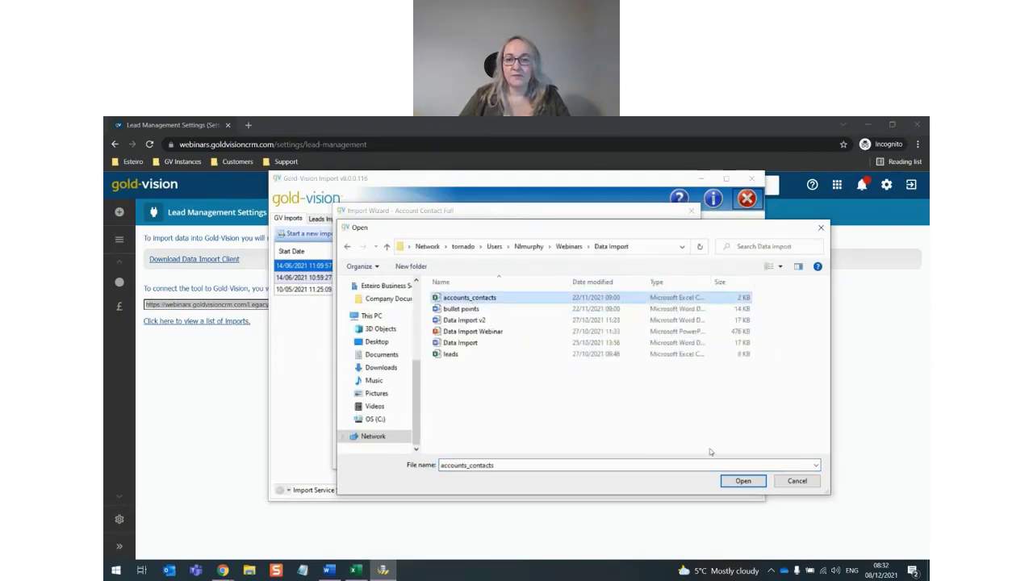
{"action": "left_click", "coordinate": [731, 477]}
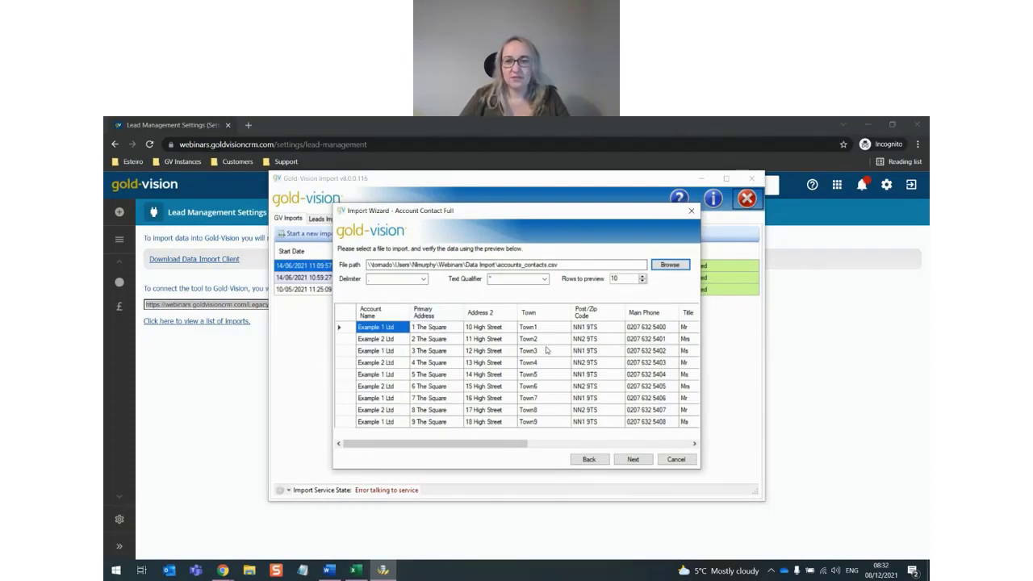
{"action": "left_click", "coordinate": [632, 459]}
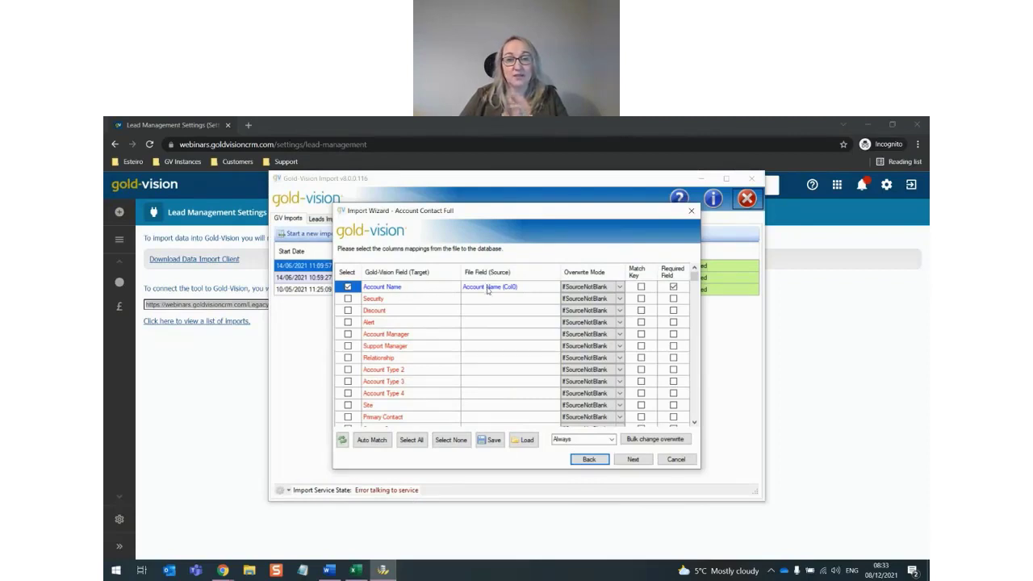
Review the automatically matched column mappings and clear the selection of all fields.
{"action": "scroll", "coordinate": [433, 316], "scroll_direction": "down", "scroll_amount": 2}
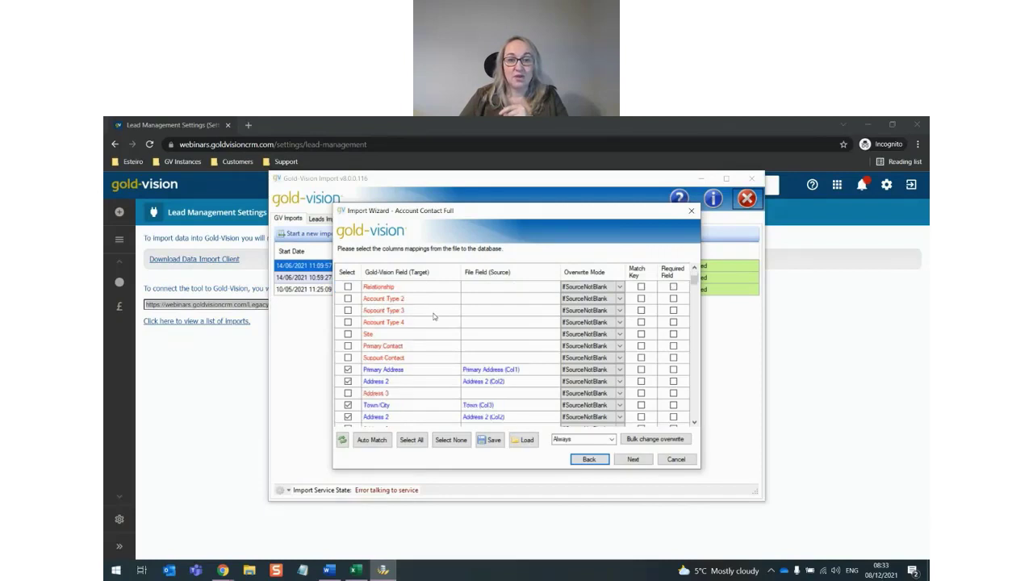
{"action": "scroll", "coordinate": [436, 315], "scroll_direction": "down", "scroll_amount": 1}
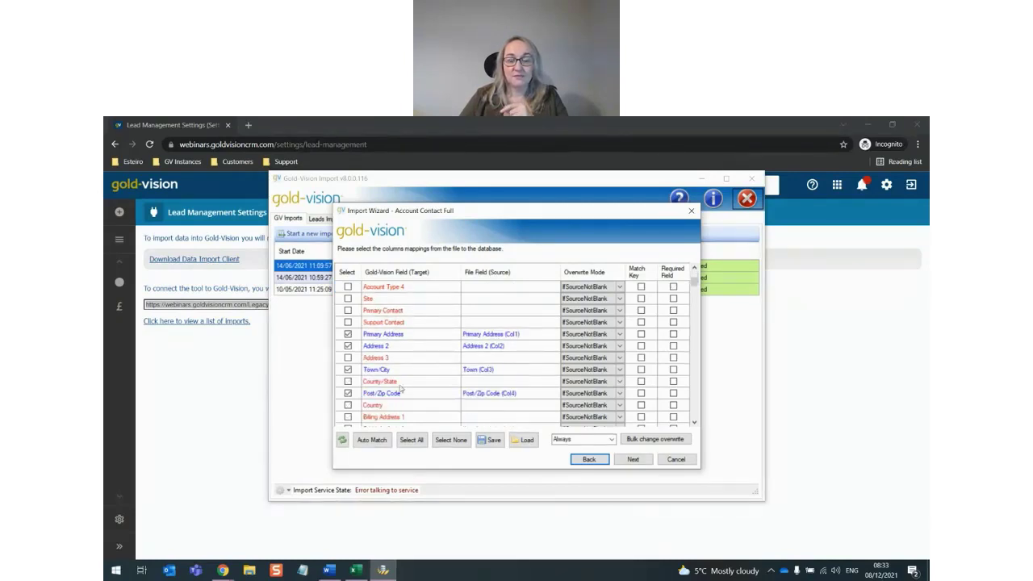
{"action": "scroll", "coordinate": [460, 324], "scroll_direction": "up", "scroll_amount": 3}
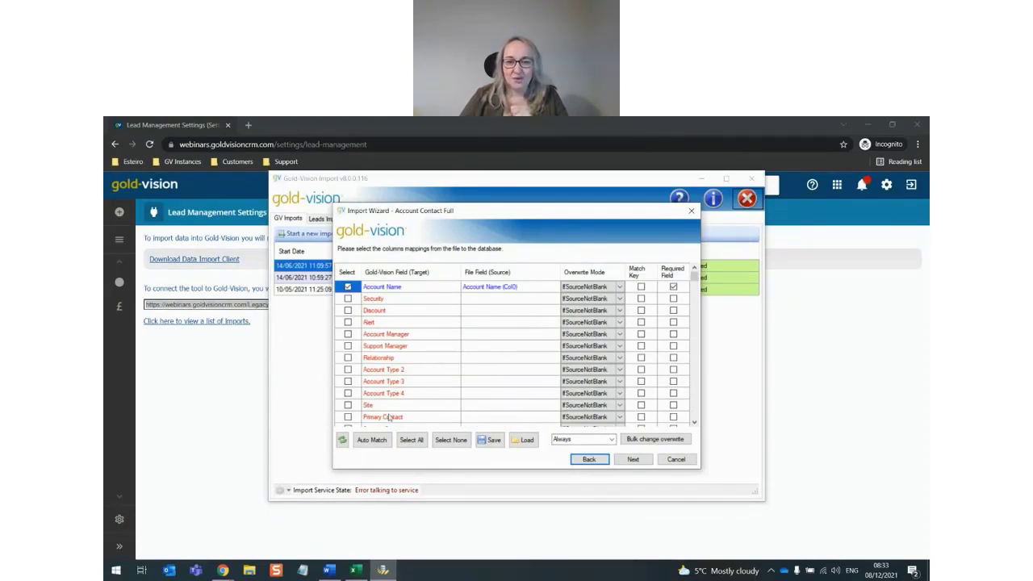
{"action": "left_click", "coordinate": [449, 440]}
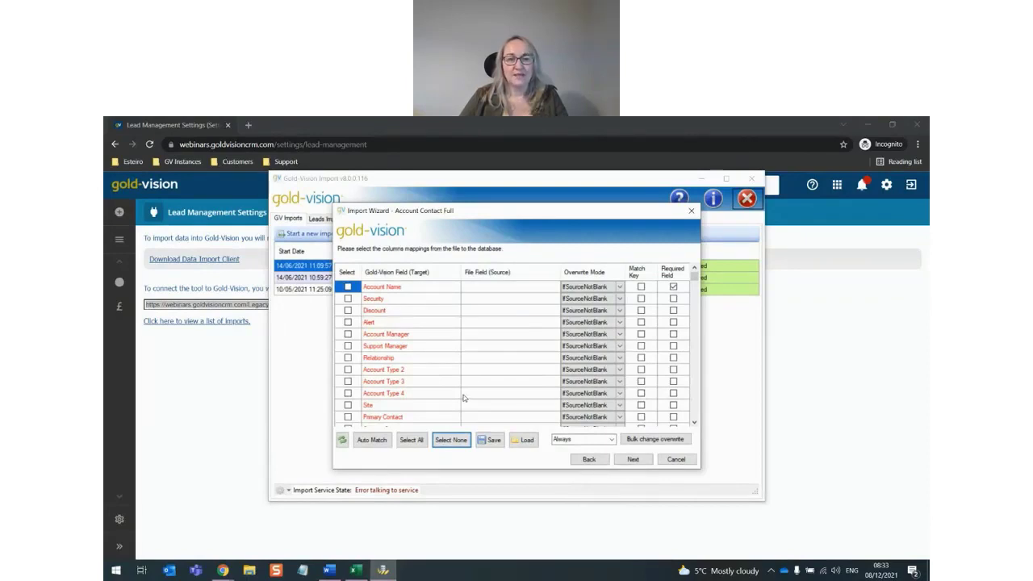
Include the Account Name target field and map it to the source column Account Name (Col0).
{"action": "left_click", "coordinate": [348, 287]}
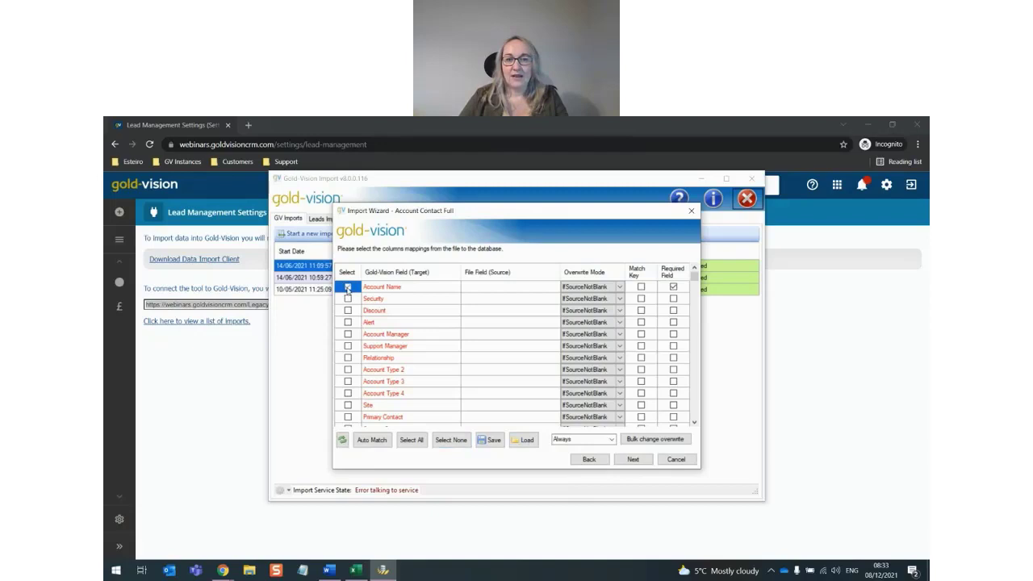
{"action": "double_click", "coordinate": [491, 288]}
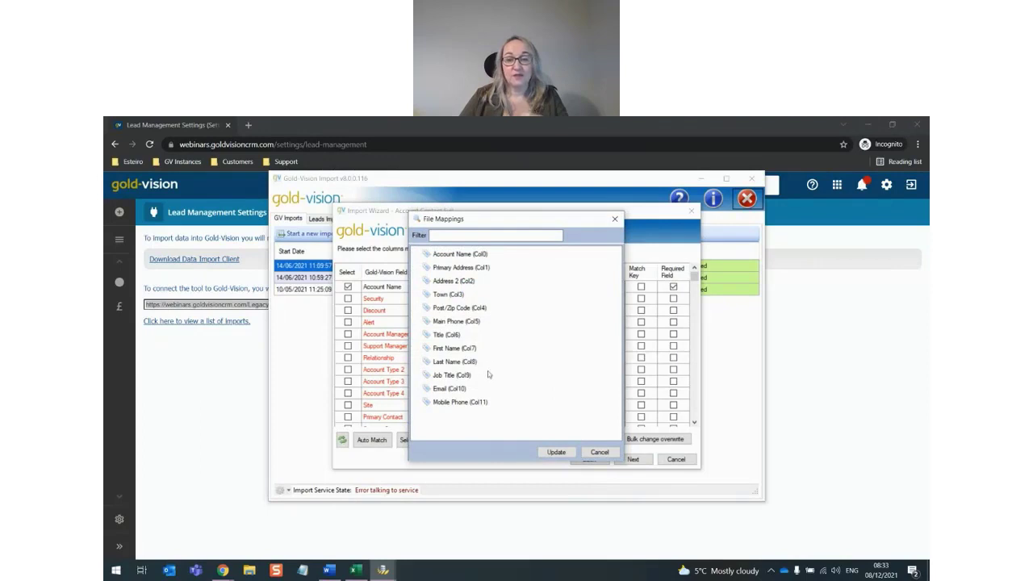
{"action": "left_click", "coordinate": [460, 254]}
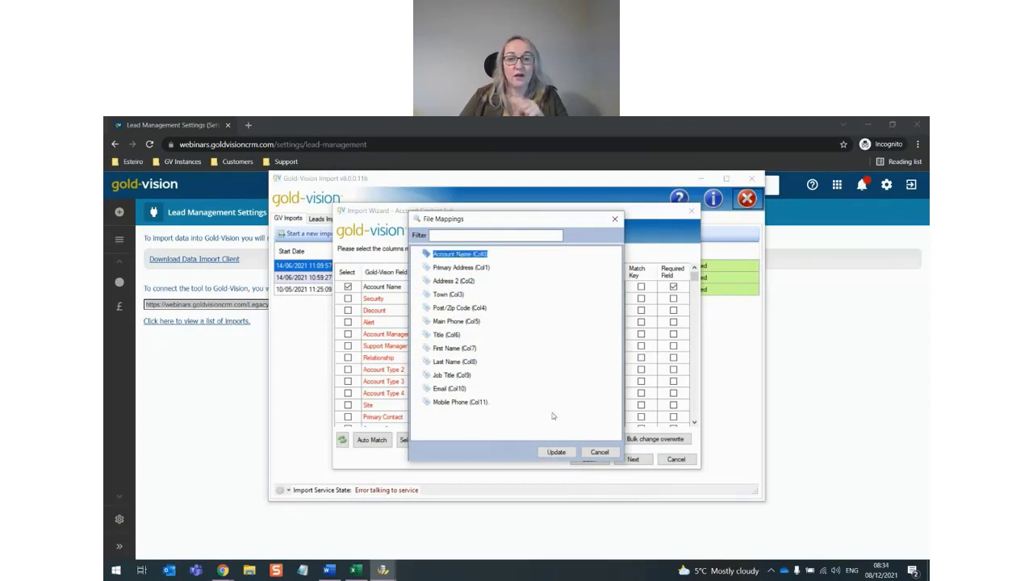
{"action": "left_click", "coordinate": [555, 451]}
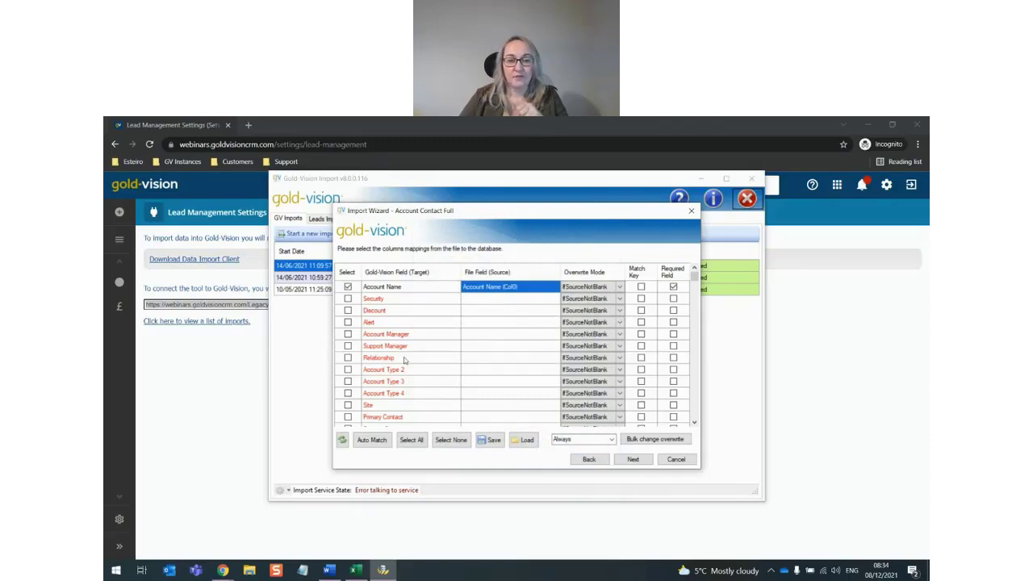
Include the account's Primary Address target field and map it to the source column Primary Address (Col1).
{"action": "scroll", "coordinate": [414, 344], "scroll_direction": "down", "scroll_amount": 1}
{"action": "scroll", "coordinate": [419, 341], "scroll_direction": "down", "scroll_amount": 1}
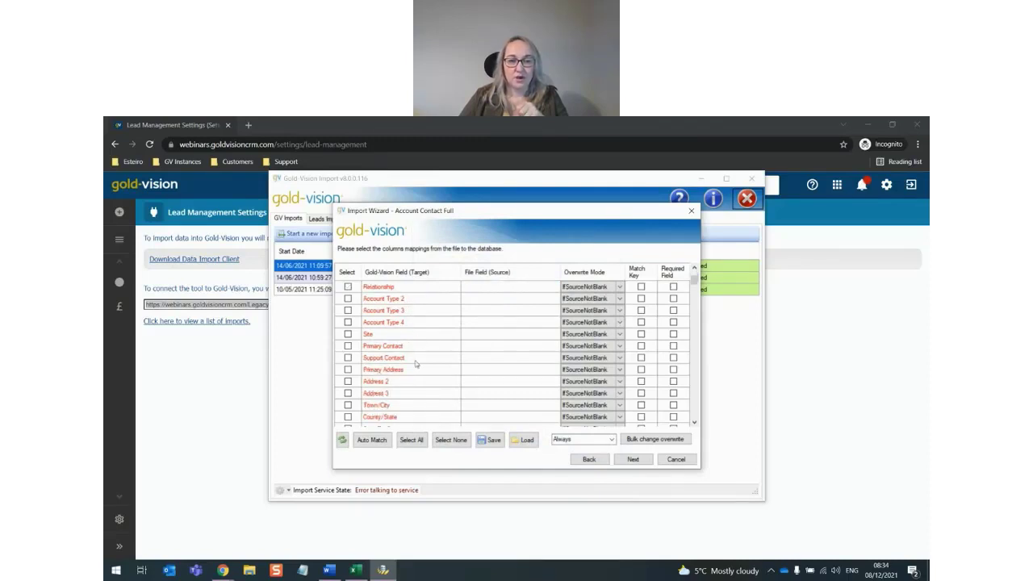
{"action": "left_click", "coordinate": [348, 369]}
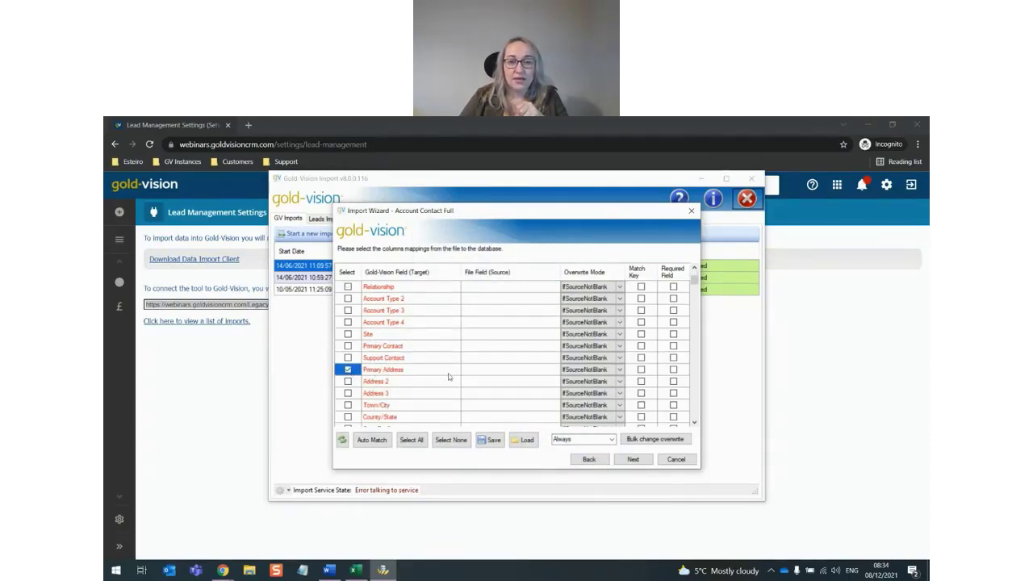
{"action": "double_click", "coordinate": [468, 371]}
{"action": "left_click", "coordinate": [465, 268]}
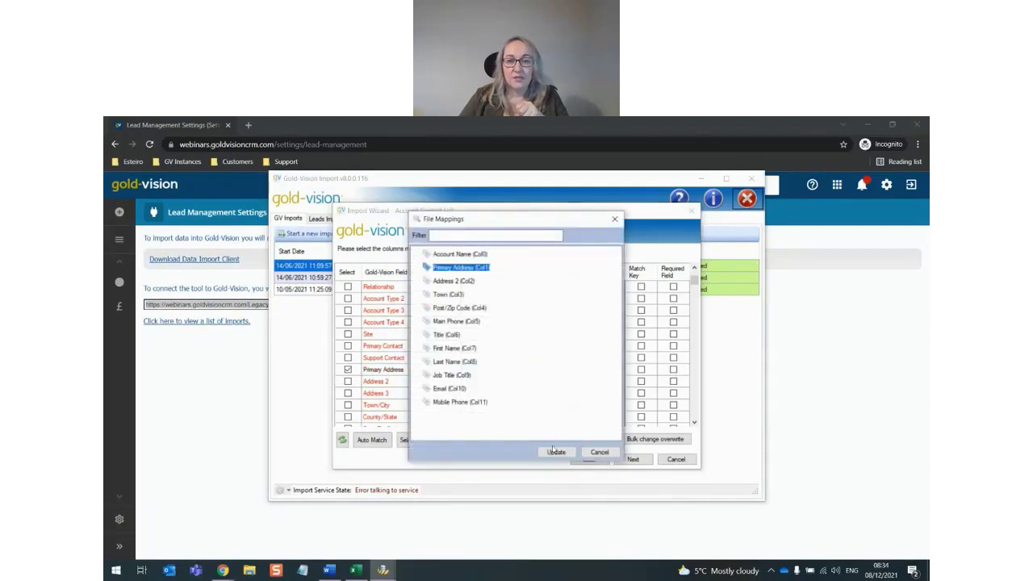
{"action": "left_click", "coordinate": [555, 452]}
Include the account's Town/City target field and map it to the source column Town (Col3).
{"action": "left_click", "coordinate": [347, 405]}
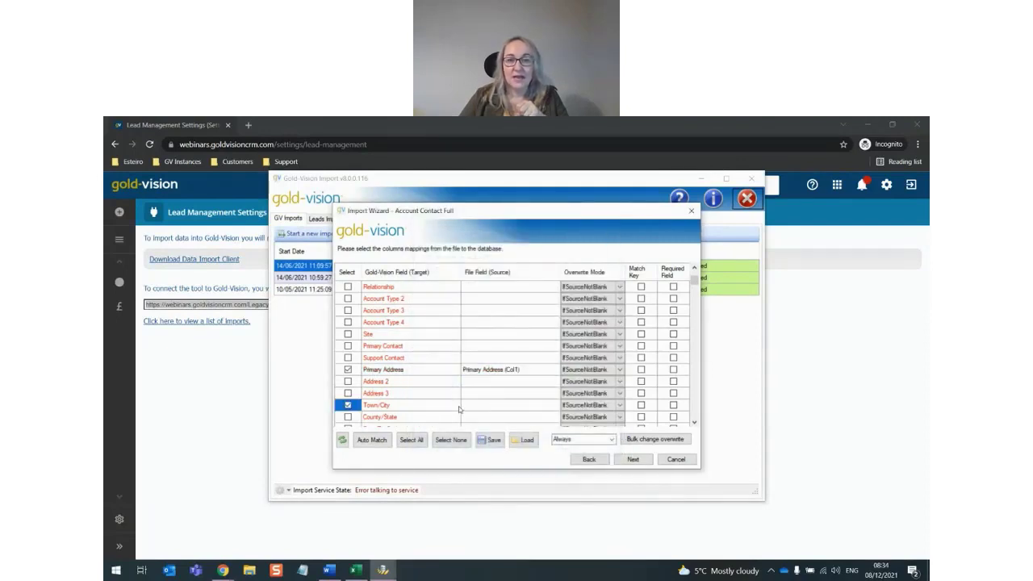
{"action": "double_click", "coordinate": [476, 407]}
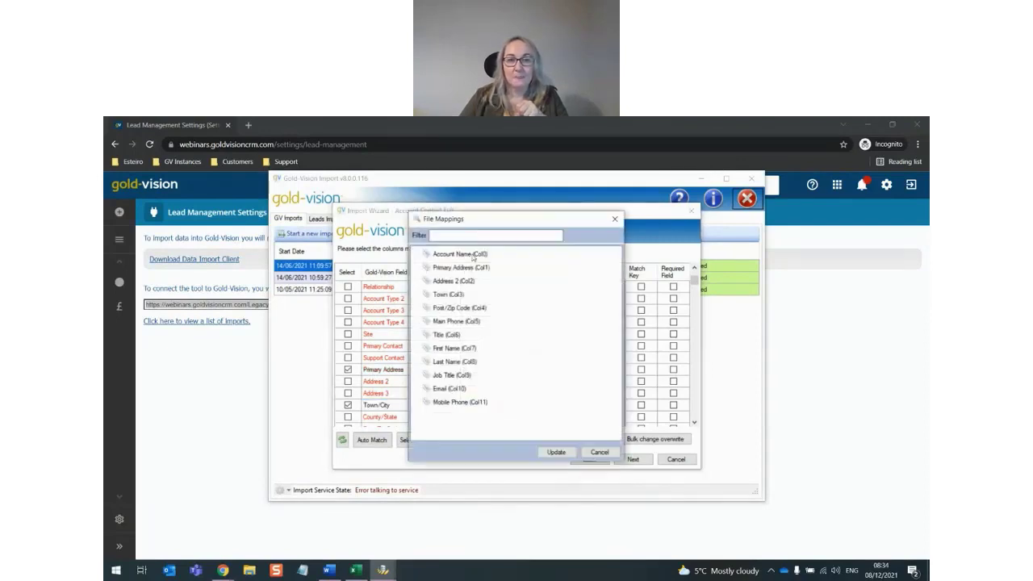
{"action": "left_click", "coordinate": [450, 294]}
{"action": "left_click", "coordinate": [555, 451]}
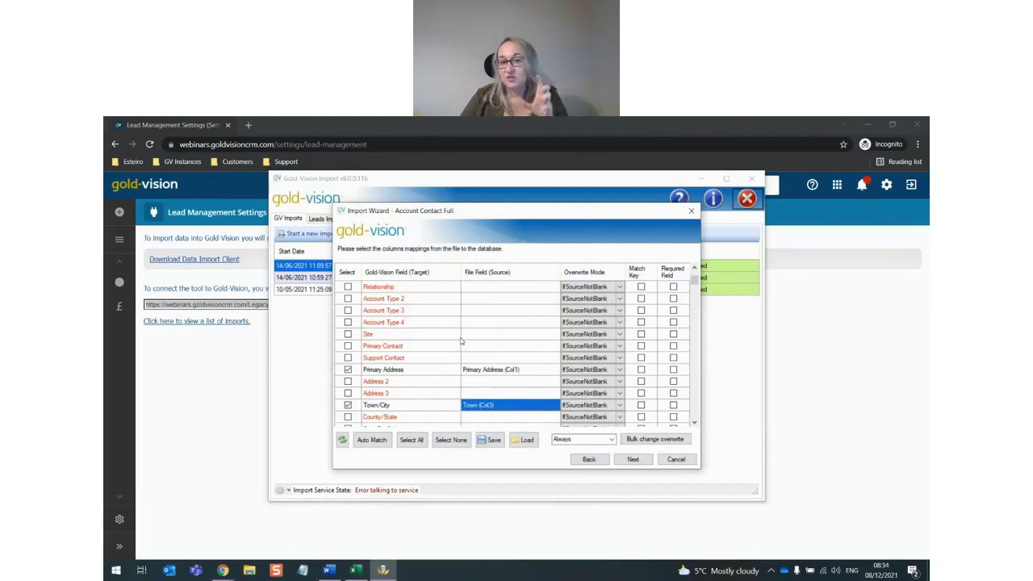
Include the contact's First Name and Last Name target fields and map First Name to the source column First Name (Col7).
{"action": "scroll", "coordinate": [458, 339], "scroll_direction": "down", "scroll_amount": 2}
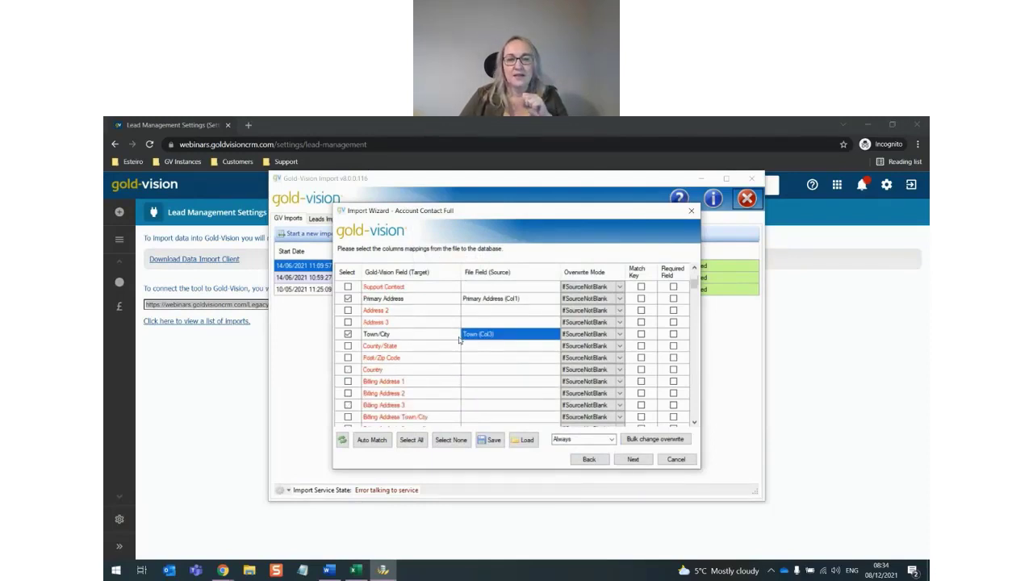
{"action": "scroll", "coordinate": [394, 344], "scroll_direction": "down", "scroll_amount": 1}
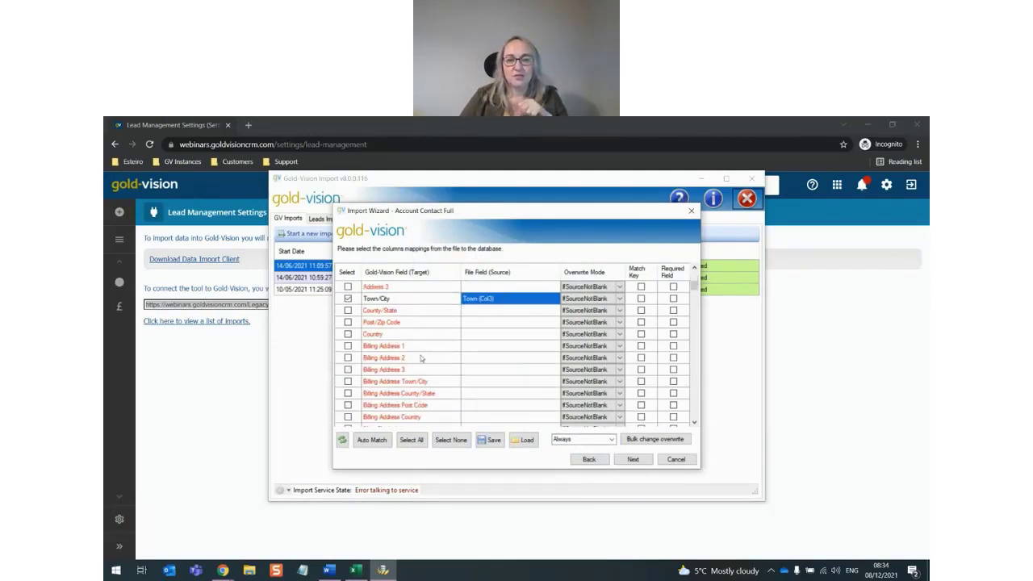
{"action": "scroll", "coordinate": [420, 357], "scroll_direction": "down", "scroll_amount": 4}
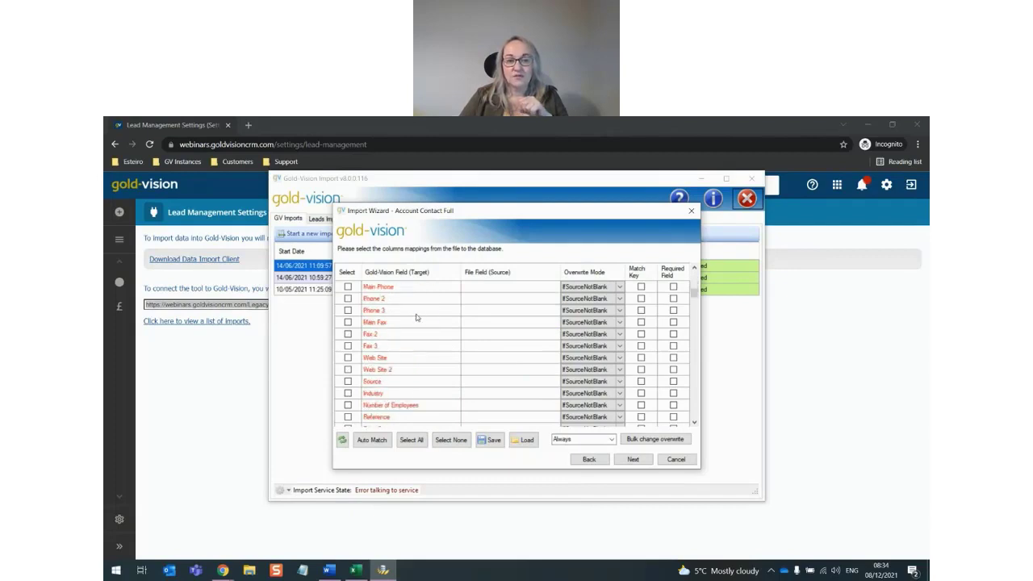
{"action": "scroll", "coordinate": [418, 319], "scroll_direction": "down", "scroll_amount": 6}
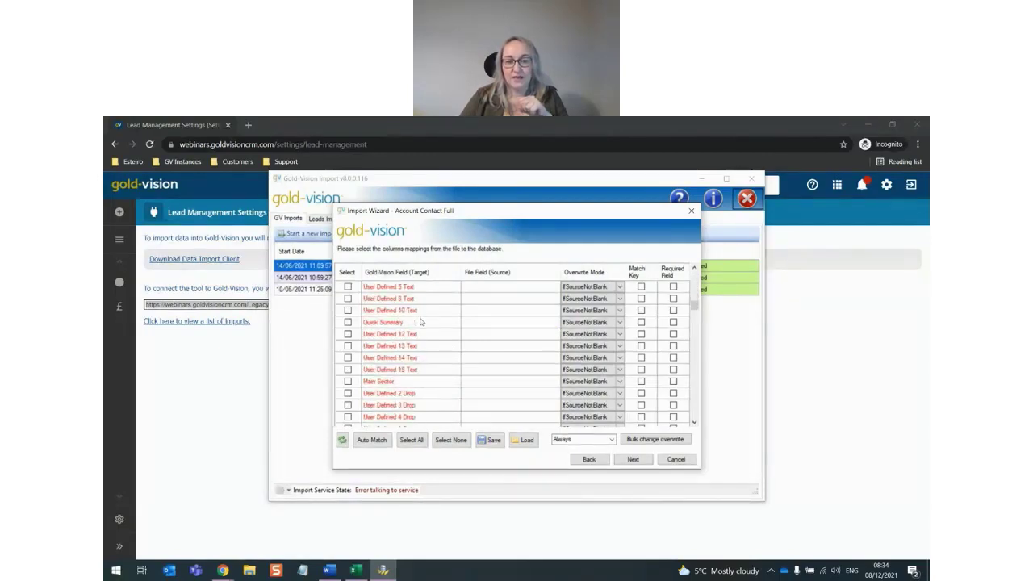
{"action": "scroll", "coordinate": [420, 323], "scroll_direction": "down", "scroll_amount": 5}
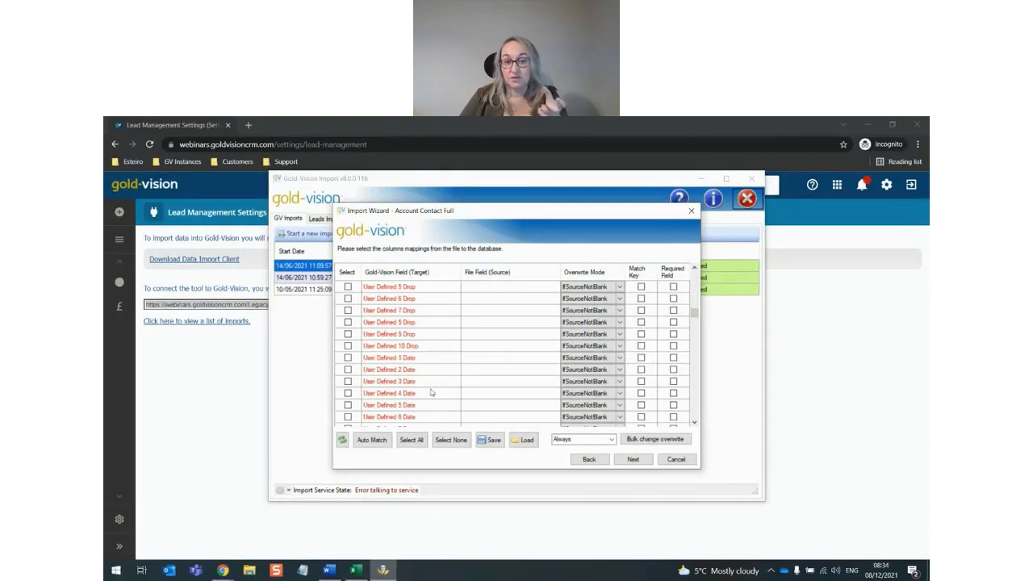
{"action": "scroll", "coordinate": [430, 387], "scroll_direction": "down", "scroll_amount": 5}
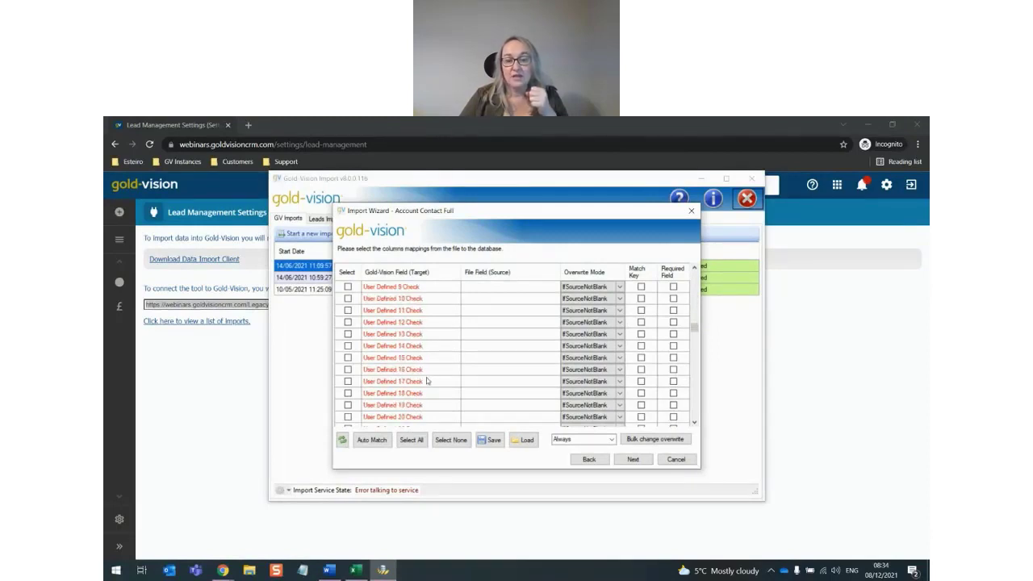
{"action": "scroll", "coordinate": [423, 363], "scroll_direction": "down", "scroll_amount": 5}
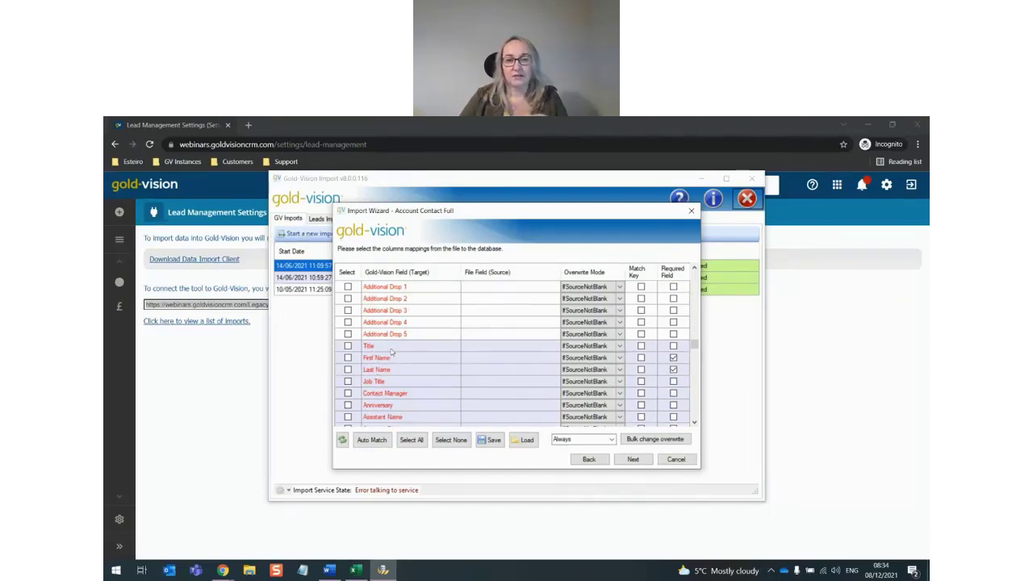
{"action": "left_click", "coordinate": [348, 358]}
{"action": "left_click", "coordinate": [348, 370]}
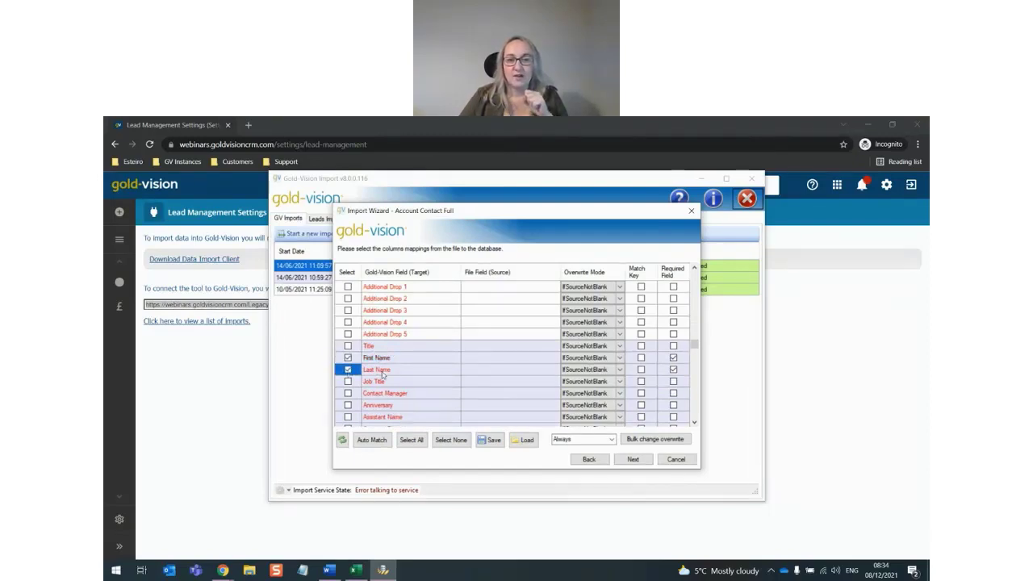
{"action": "left_click", "coordinate": [471, 361]}
{"action": "left_click", "coordinate": [470, 361]}
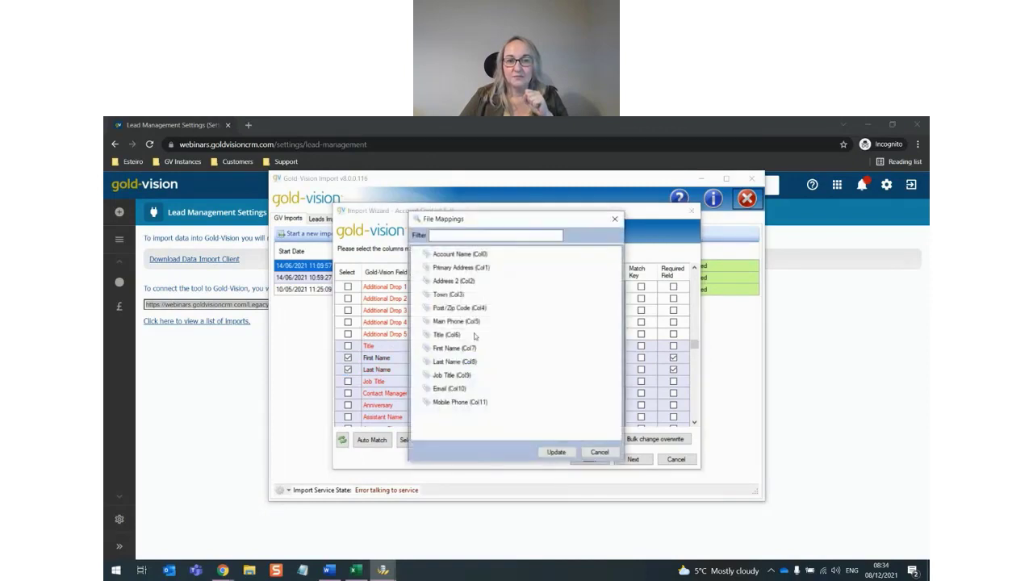
{"action": "left_click", "coordinate": [556, 451]}
Map the contact's Last Name target field to the source column Last Name (Col8).
{"action": "left_click", "coordinate": [489, 369]}
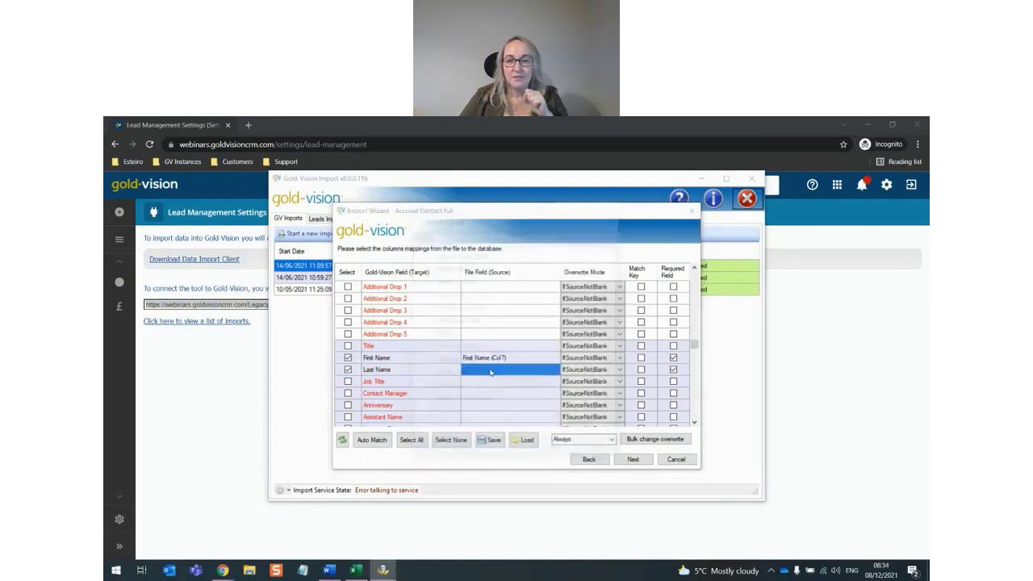
{"action": "left_click", "coordinate": [489, 369]}
{"action": "left_click", "coordinate": [464, 363]}
{"action": "left_click", "coordinate": [556, 452]}
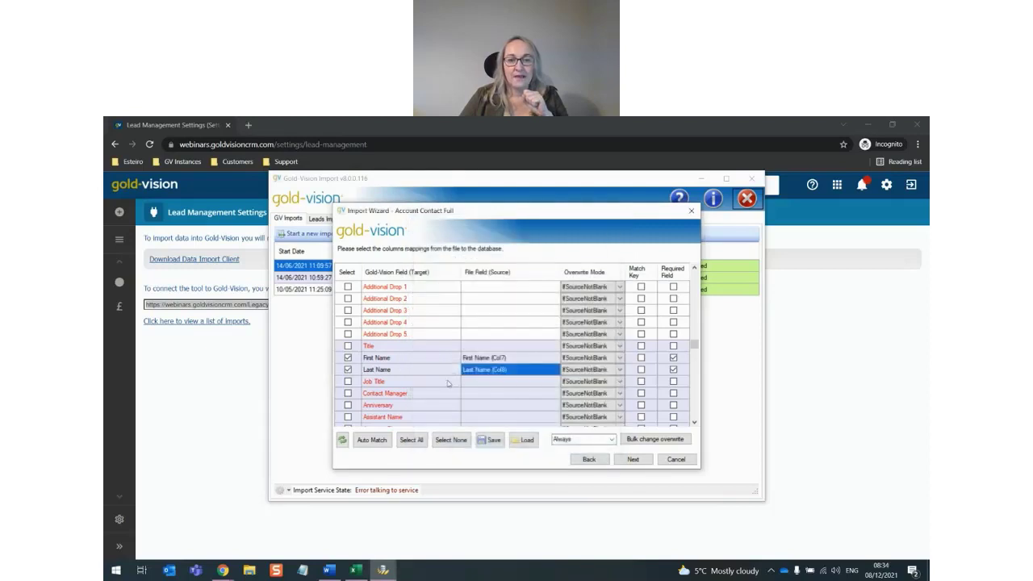
Include the contact's Email target field and map it to the source column Email (Col10).
{"action": "scroll", "coordinate": [448, 382], "scroll_direction": "down", "scroll_amount": 5}
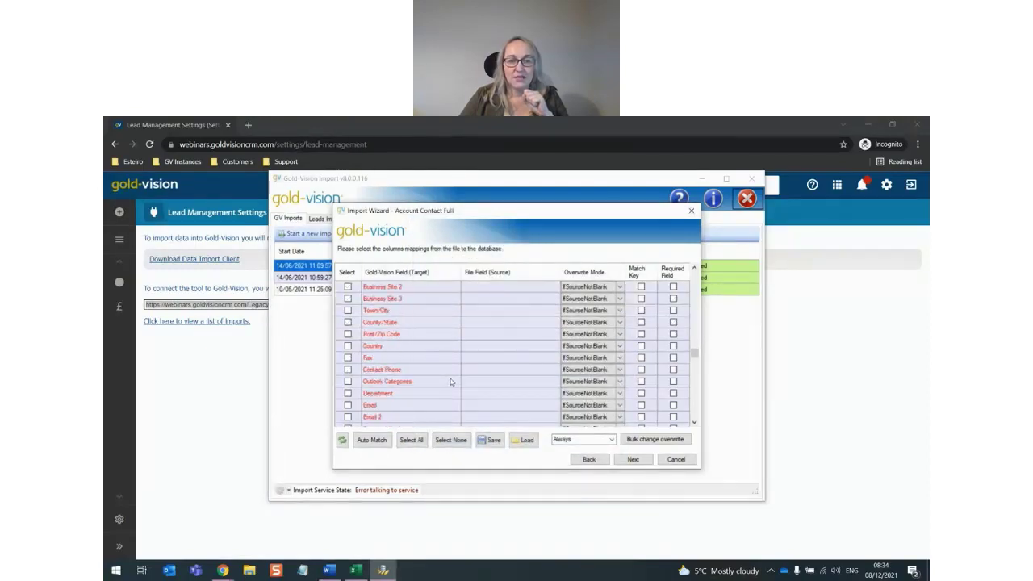
{"action": "left_click", "coordinate": [347, 405]}
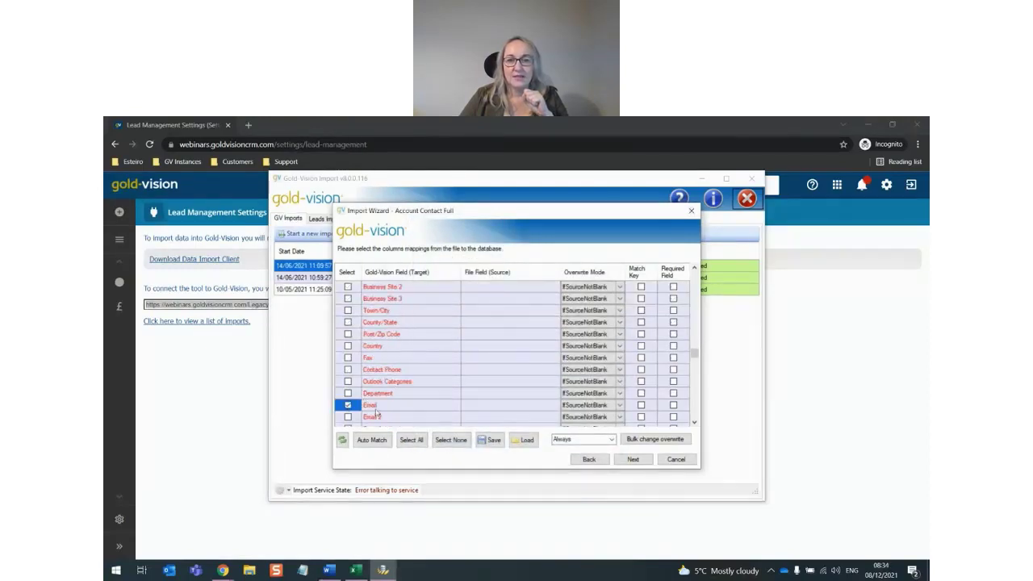
{"action": "left_click", "coordinate": [484, 406]}
{"action": "left_click", "coordinate": [449, 388]}
{"action": "left_click", "coordinate": [556, 452]}
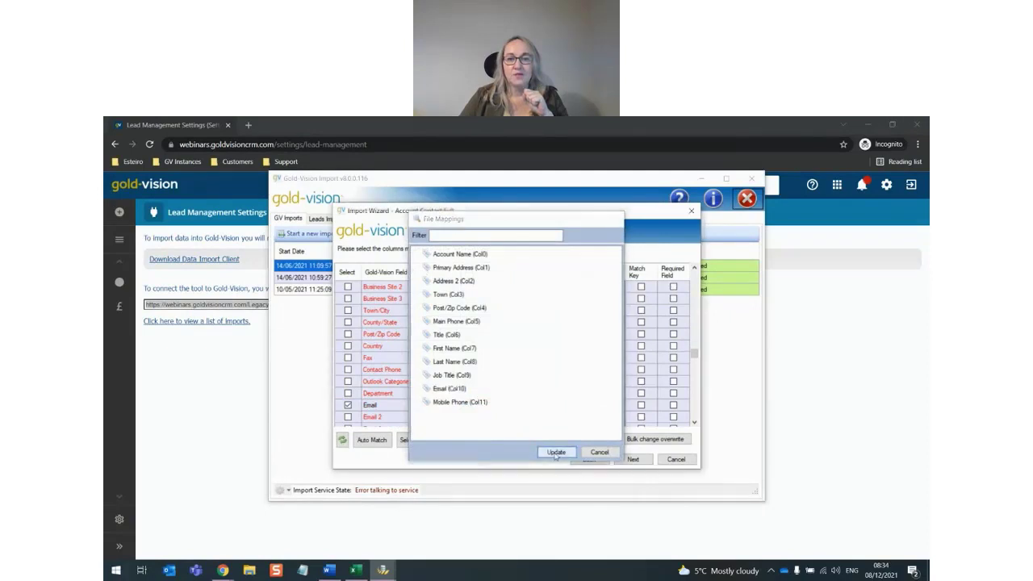
Mark the contact's First Name and Last Name fields as match keys.
{"action": "scroll", "coordinate": [484, 368], "scroll_direction": "up", "scroll_amount": 5}
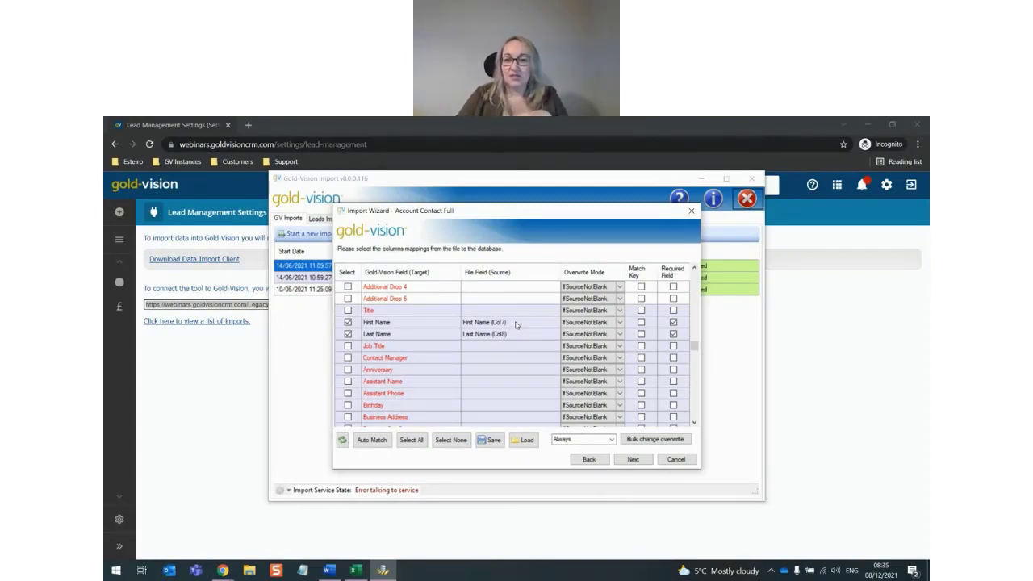
{"action": "left_click", "coordinate": [641, 322]}
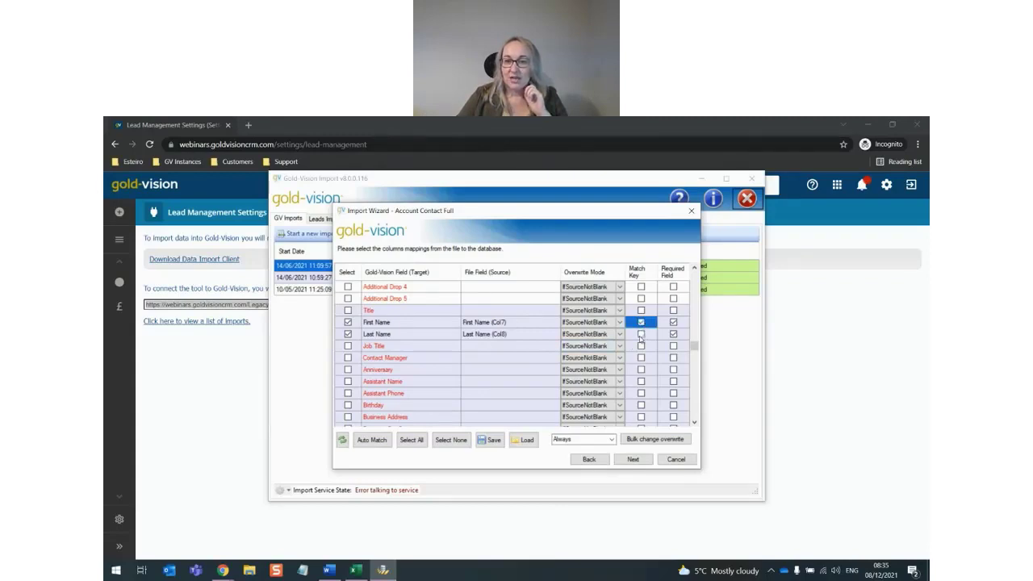
{"action": "left_click", "coordinate": [640, 335]}
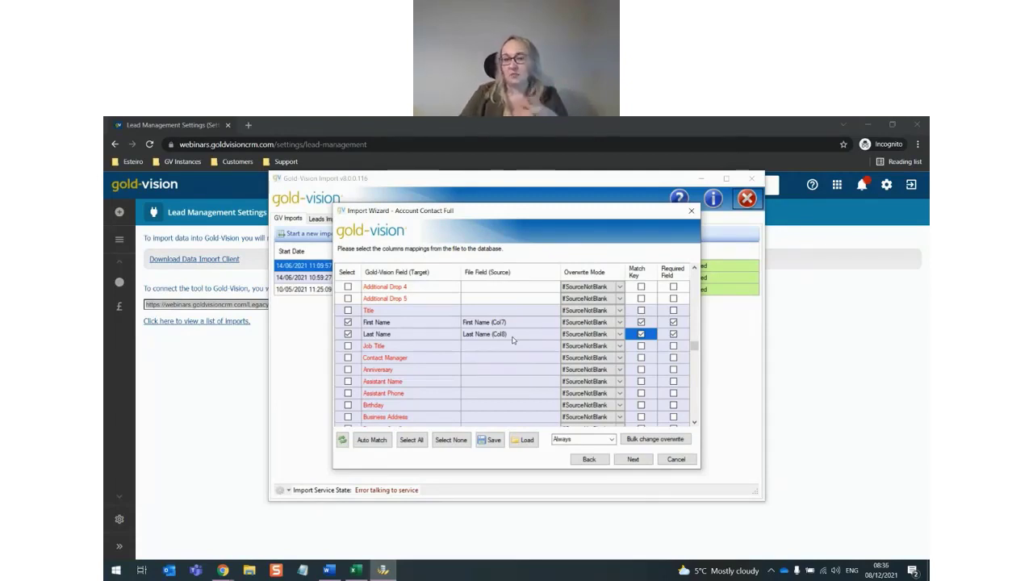
Mark the Account Name field as a match key for the accounts.
{"action": "scroll", "coordinate": [511, 340], "scroll_direction": "down", "scroll_amount": 5}
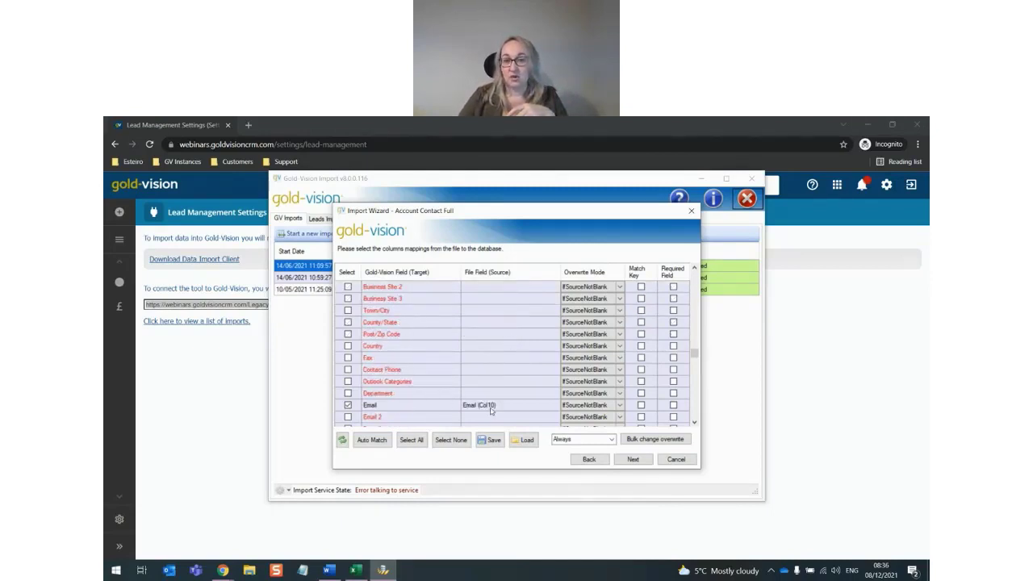
{"action": "scroll", "coordinate": [491, 410], "scroll_direction": "up", "scroll_amount": 6}
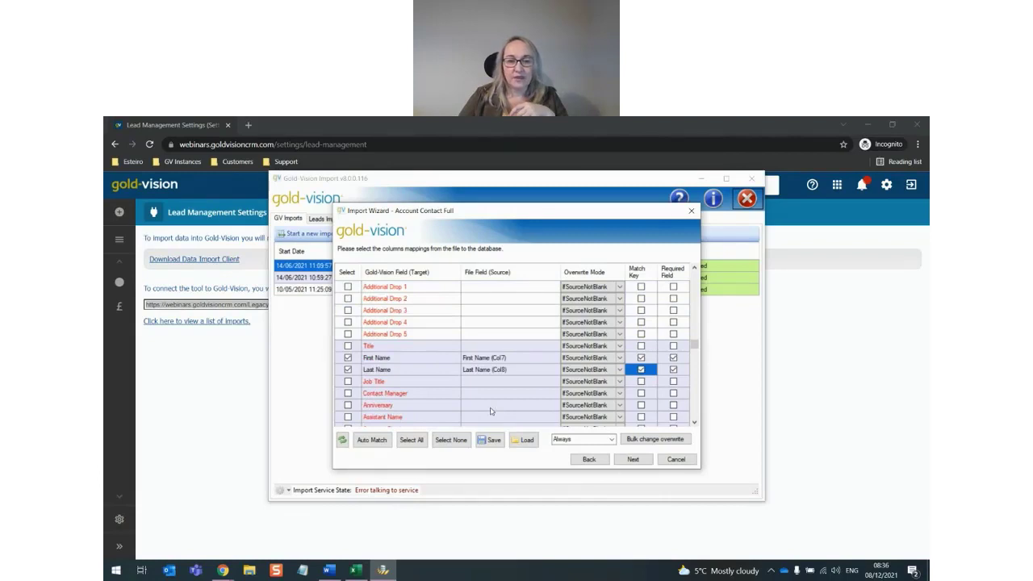
{"action": "scroll", "coordinate": [582, 376], "scroll_direction": "up", "scroll_amount": 3}
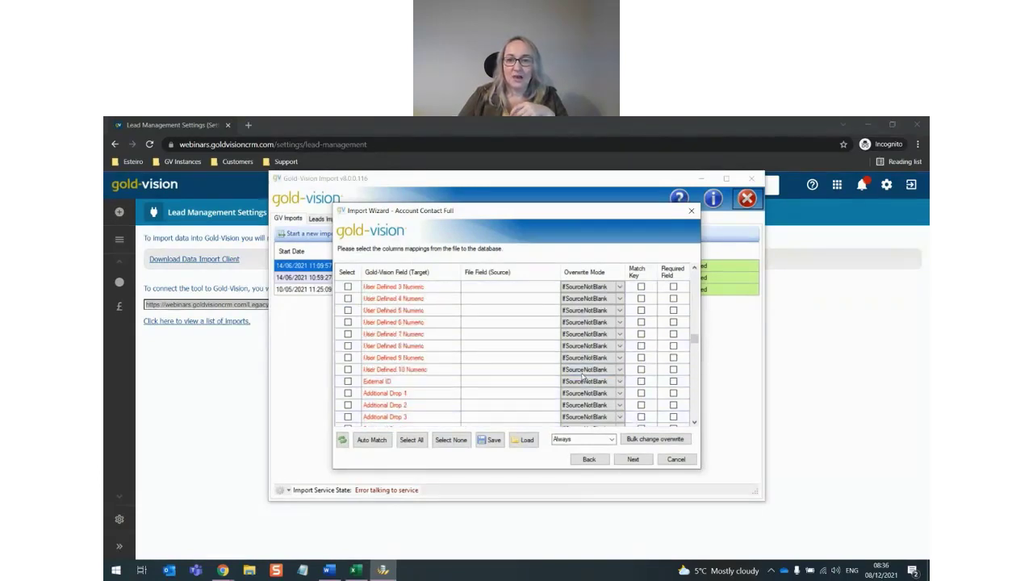
{"action": "scroll", "coordinate": [582, 376], "scroll_direction": "up", "scroll_amount": 5}
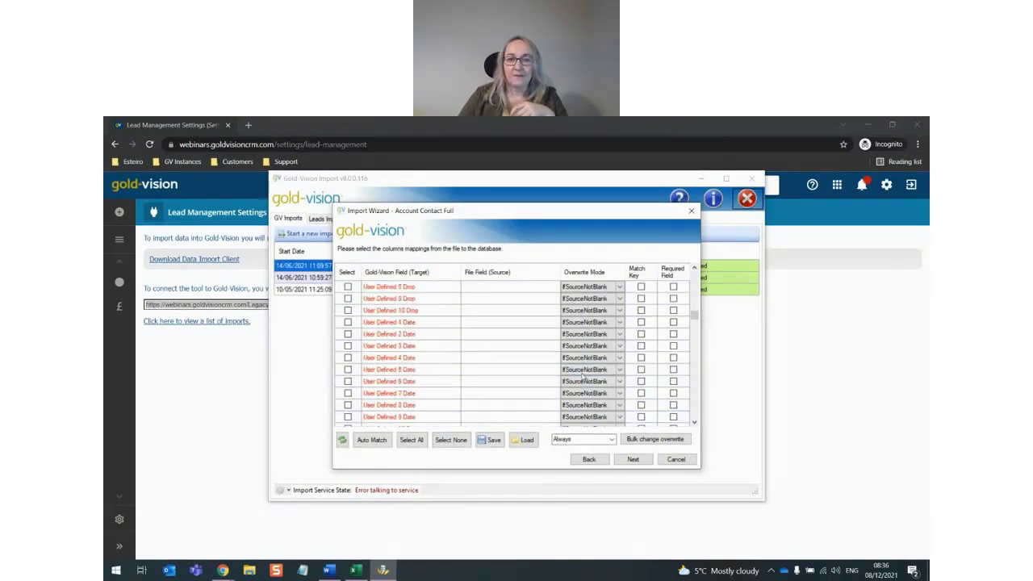
{"action": "scroll", "coordinate": [582, 376], "scroll_direction": "up", "scroll_amount": 10}
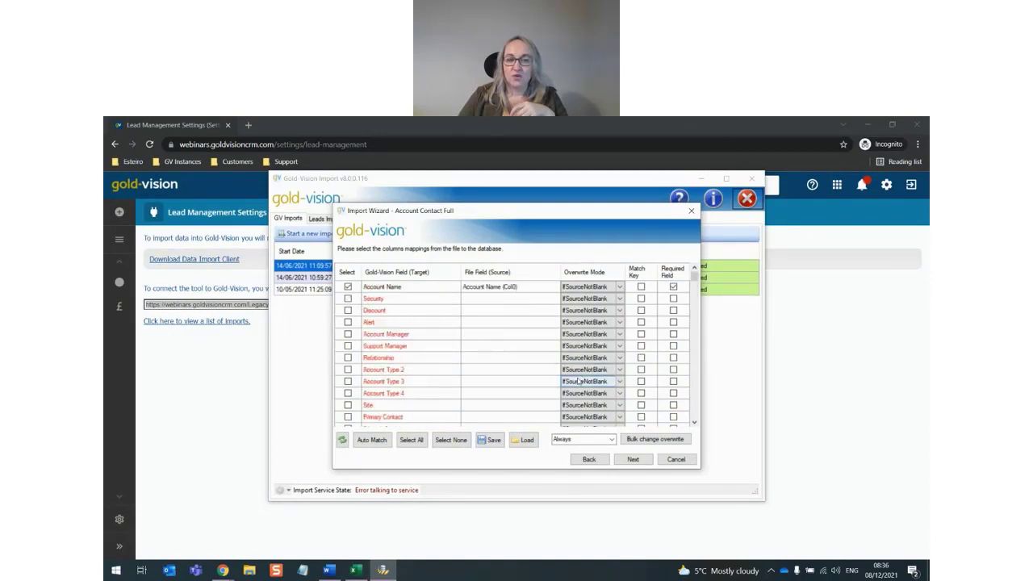
{"action": "left_click", "coordinate": [640, 287]}
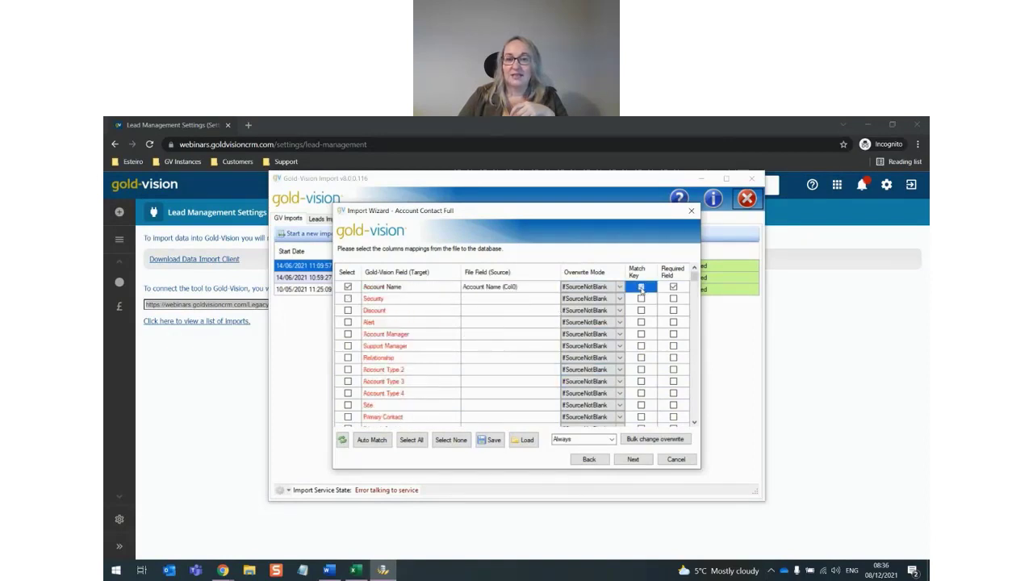
{"action": "left_click", "coordinate": [640, 287]}
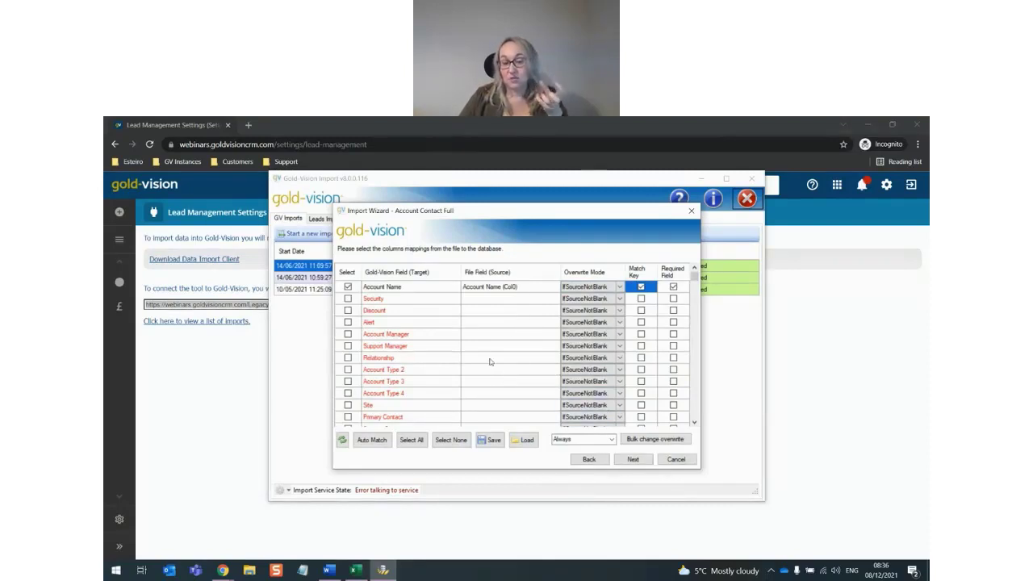
Bulk change the overwrite mode of all target fields to Never.
{"action": "left_click", "coordinate": [594, 298]}
{"action": "left_click", "coordinate": [597, 287]}
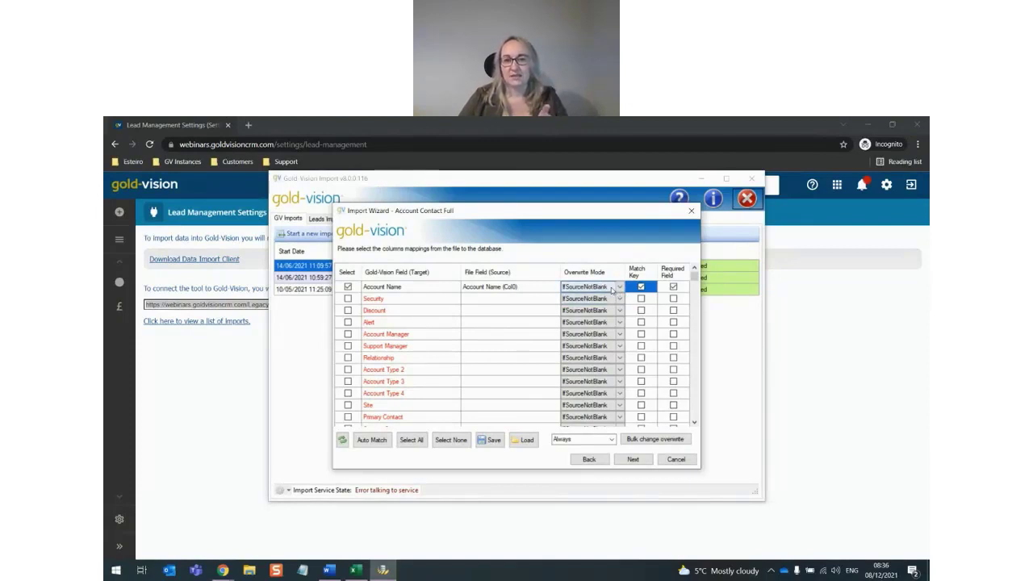
{"action": "left_click", "coordinate": [620, 289]}
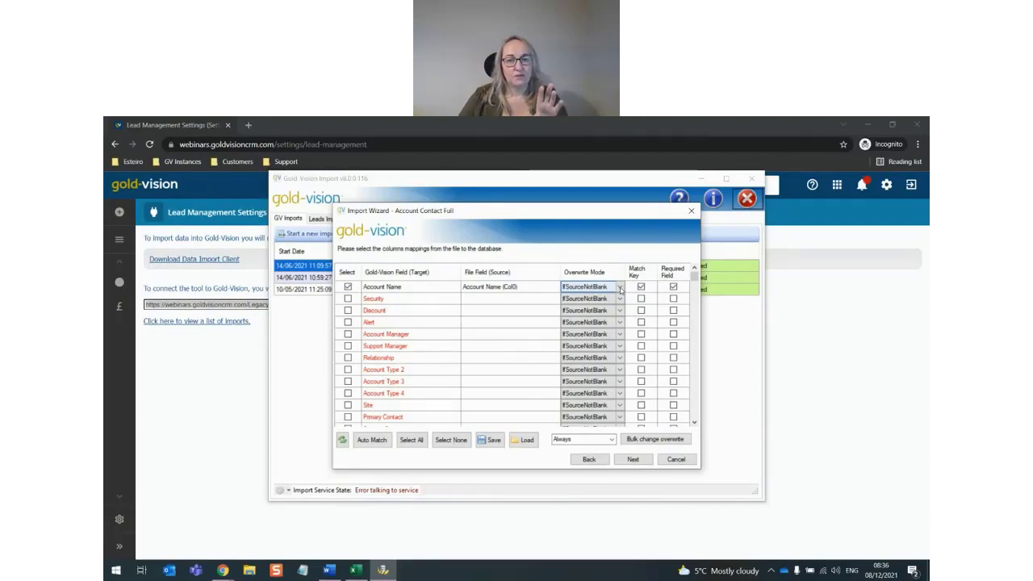
{"action": "left_click", "coordinate": [612, 440]}
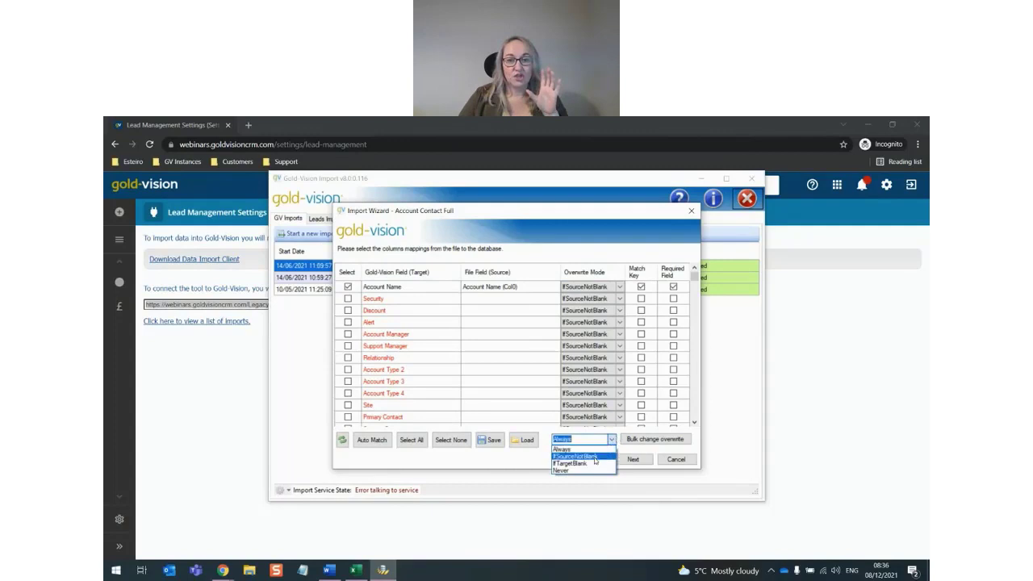
{"action": "left_click", "coordinate": [586, 470]}
{"action": "left_click", "coordinate": [641, 441]}
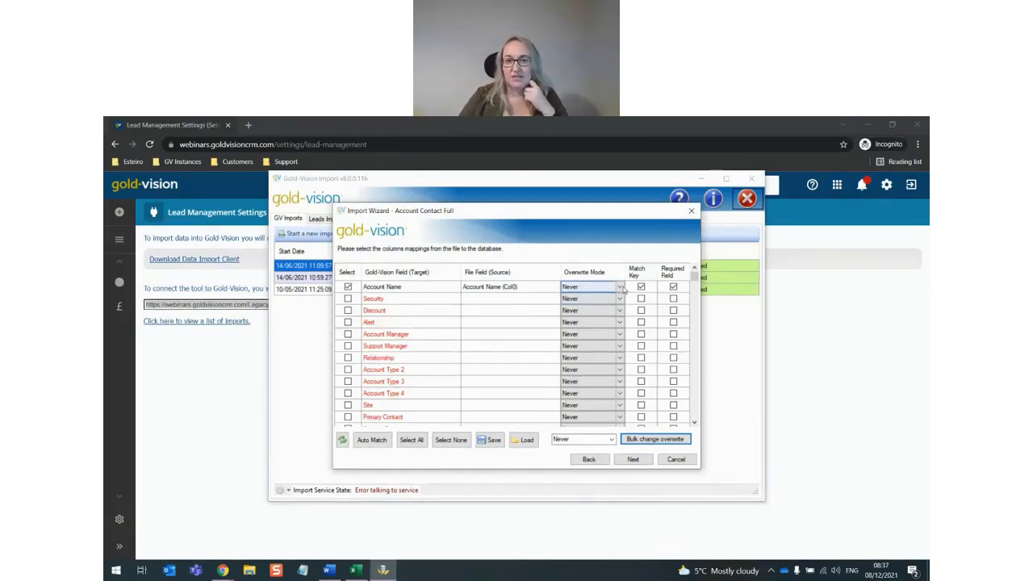
Bulk change the overwrite mode of all target fields to IfSourceNotBlank.
{"action": "left_click", "coordinate": [618, 286]}
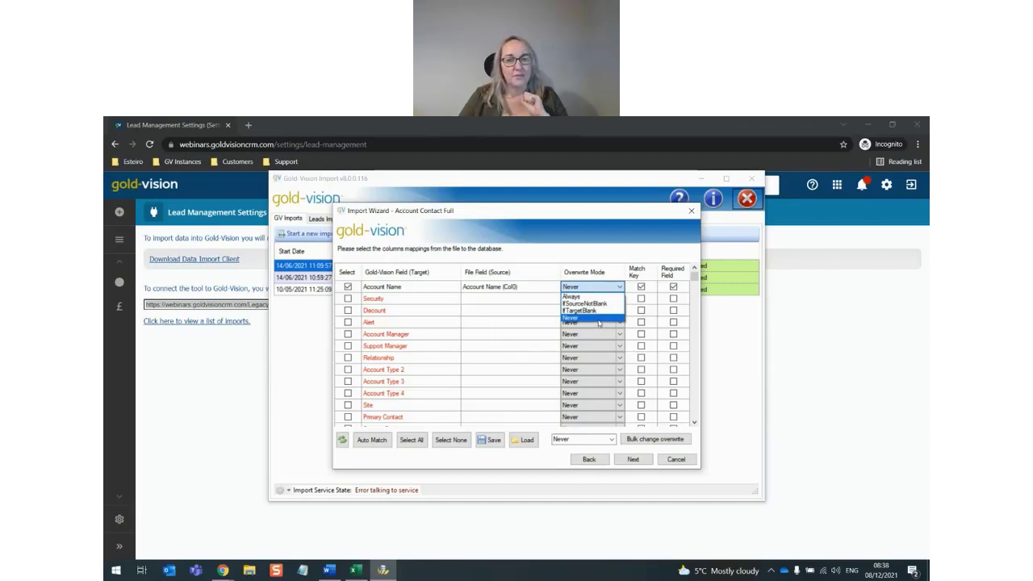
{"action": "left_click", "coordinate": [598, 319]}
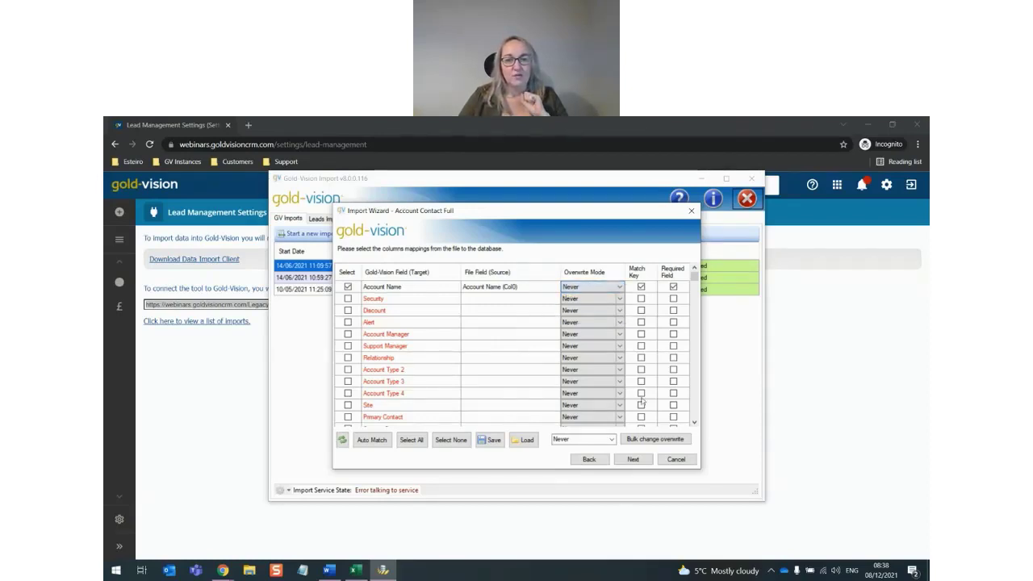
{"action": "left_click", "coordinate": [605, 440]}
{"action": "left_click", "coordinate": [610, 440]}
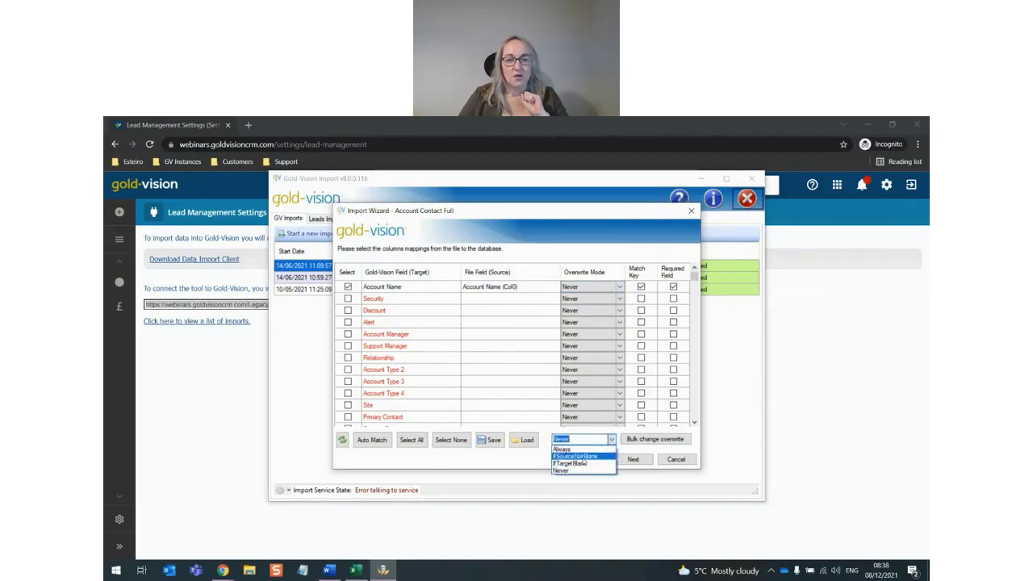
{"action": "left_click", "coordinate": [574, 456]}
{"action": "left_click", "coordinate": [655, 439]}
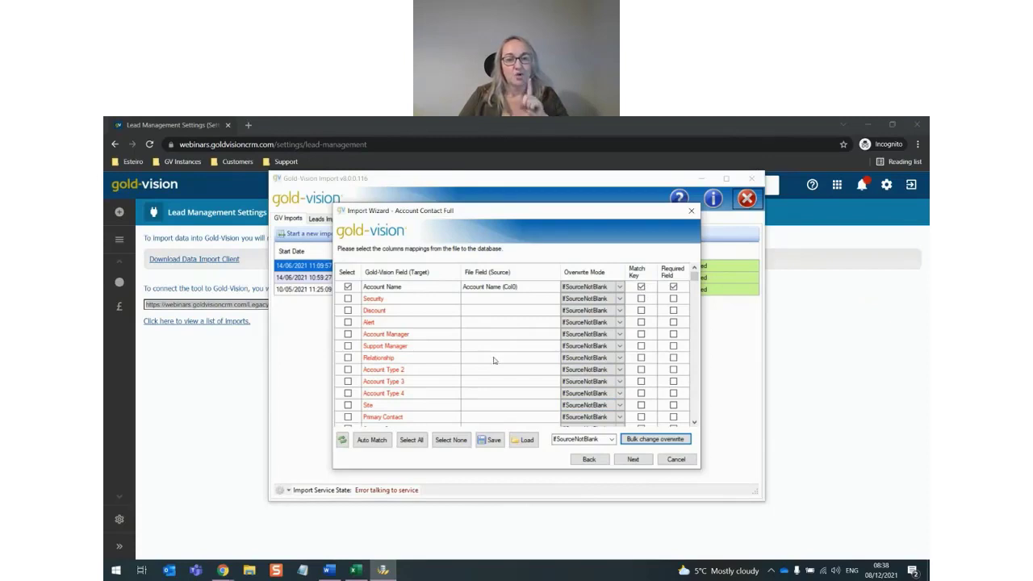
Save the column mappings as an XML file named accounts in the Data Import folder and load that file back into the wizard.
{"action": "left_click", "coordinate": [493, 441]}
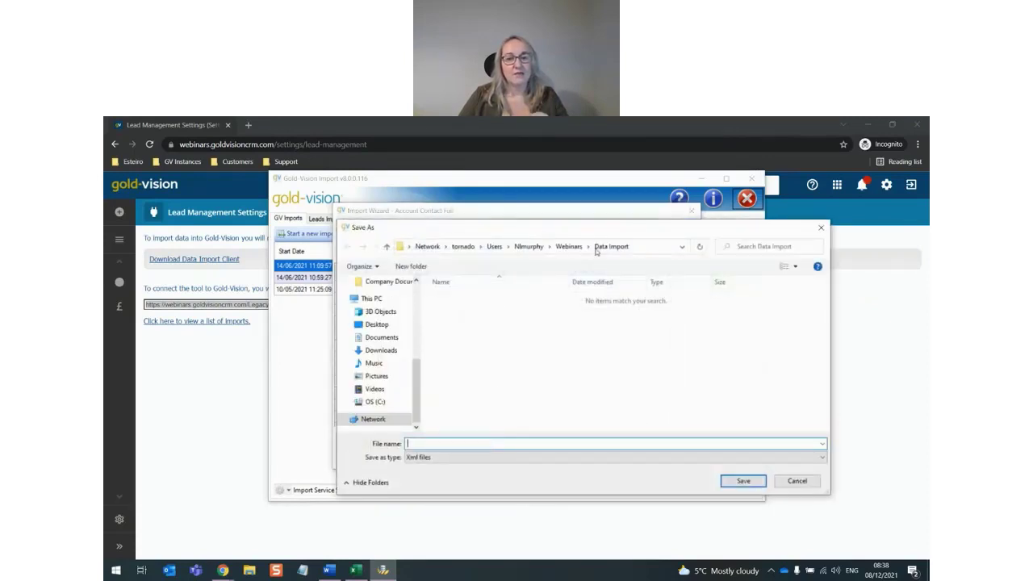
{"action": "type", "text": "accounts"}
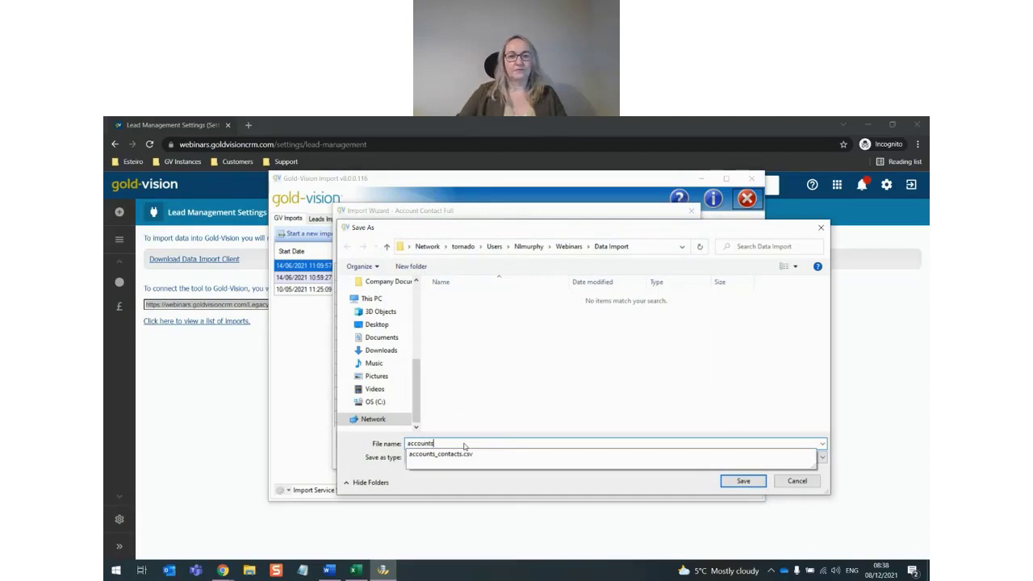
{"action": "left_click", "coordinate": [521, 402]}
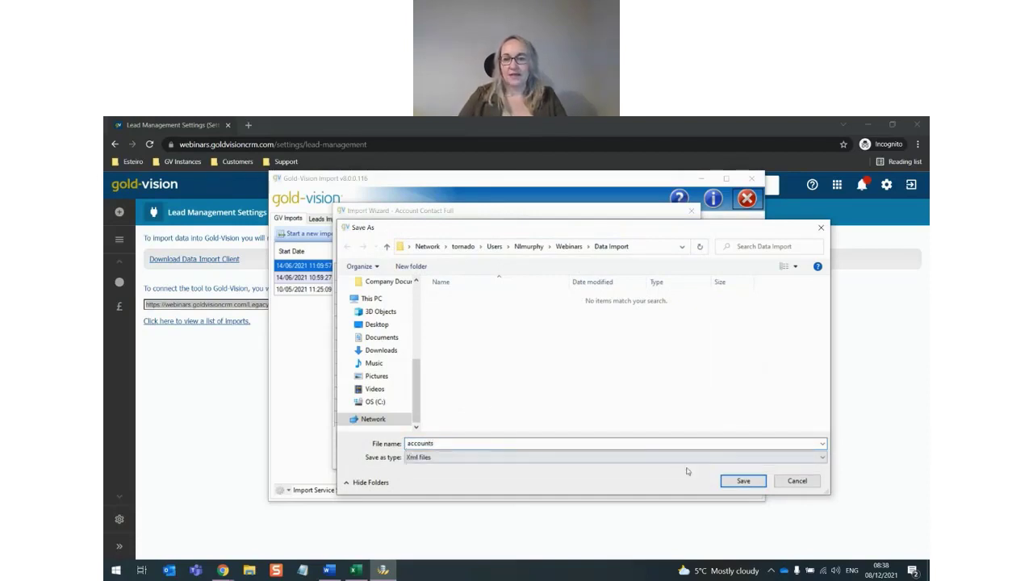
{"action": "left_click", "coordinate": [741, 481]}
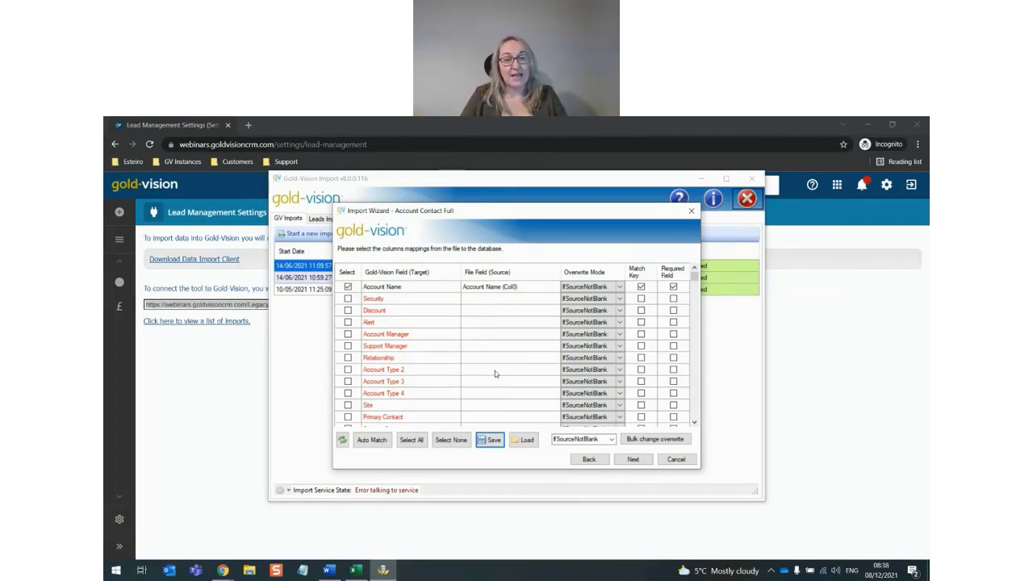
{"action": "left_click", "coordinate": [527, 441]}
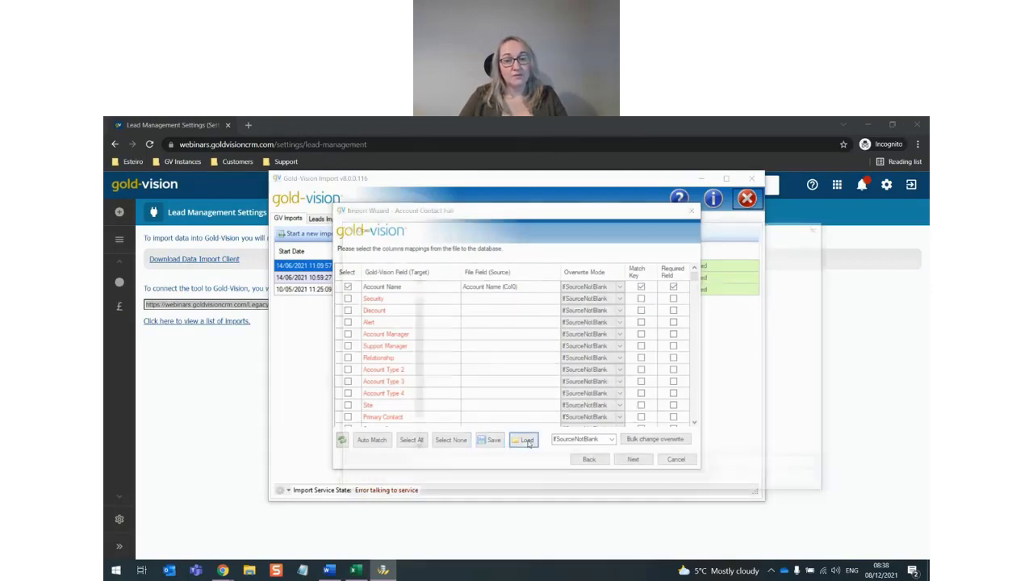
{"action": "double_click", "coordinate": [494, 300]}
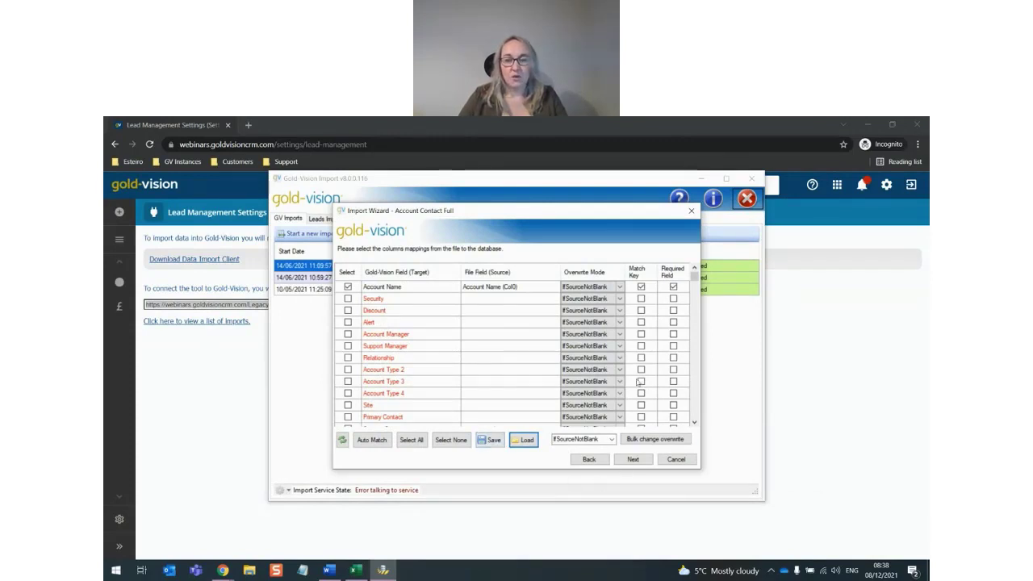
Run the data type check, turn off the e-mailed completion report and start the import with Preview data before import.
{"action": "left_click", "coordinate": [634, 459]}
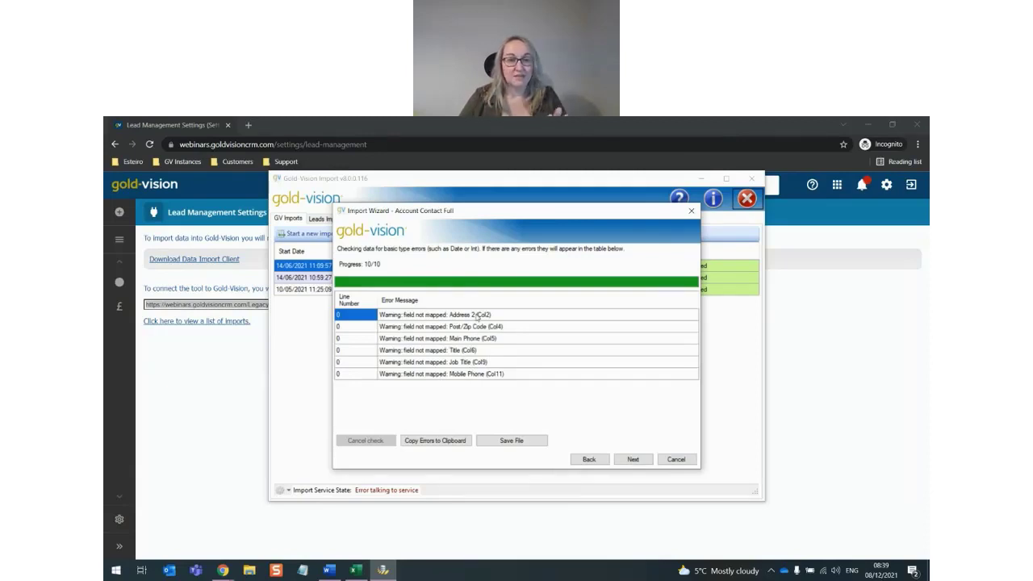
{"action": "left_click", "coordinate": [632, 459]}
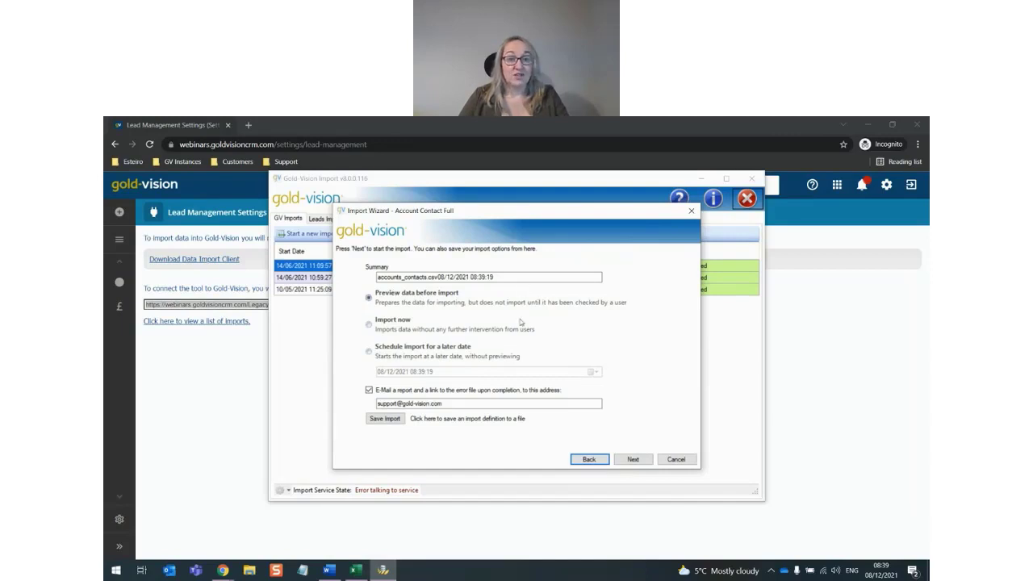
{"action": "left_click", "coordinate": [375, 405]}
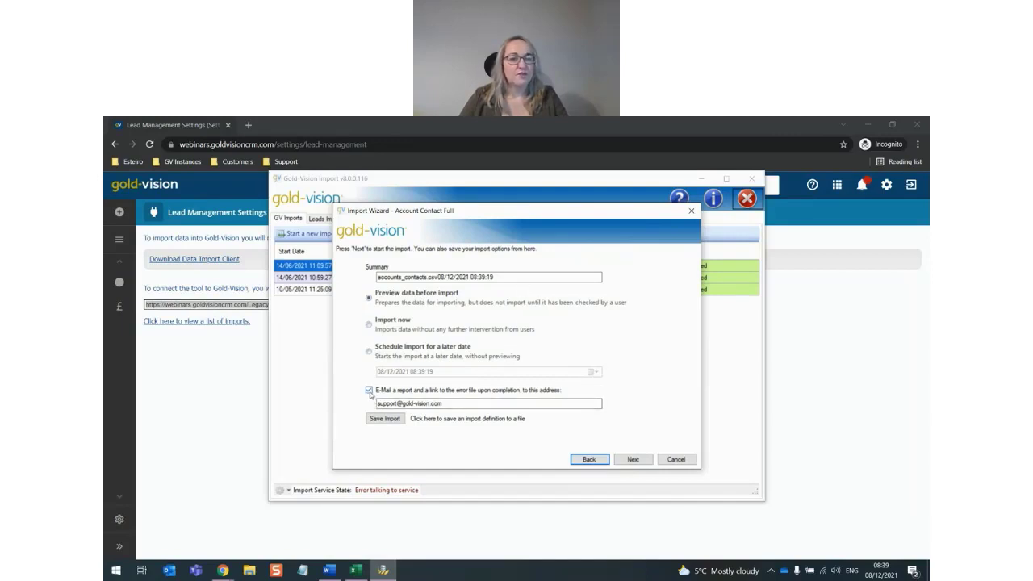
{"action": "left_click", "coordinate": [369, 390]}
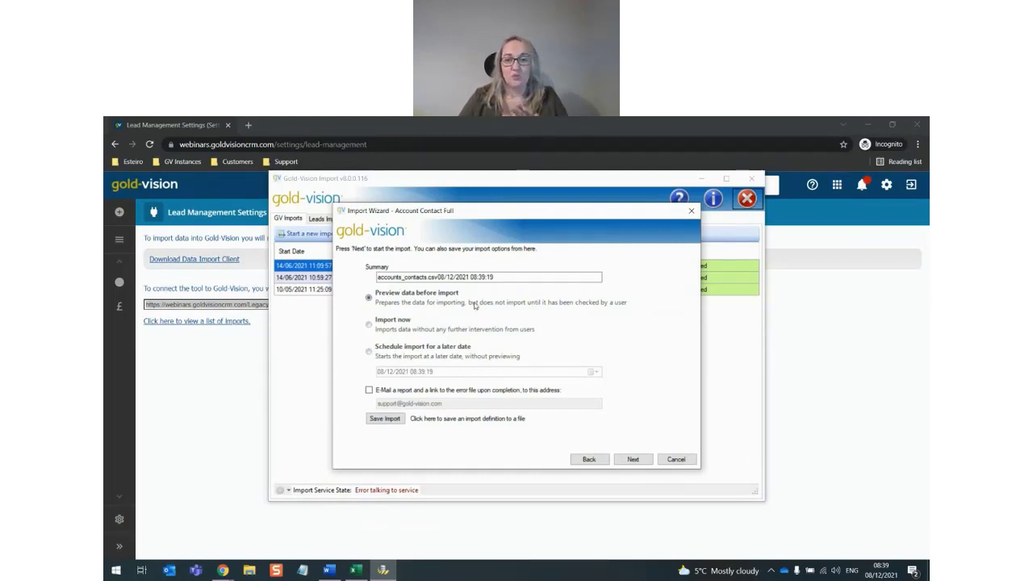
{"action": "left_click", "coordinate": [632, 459]}
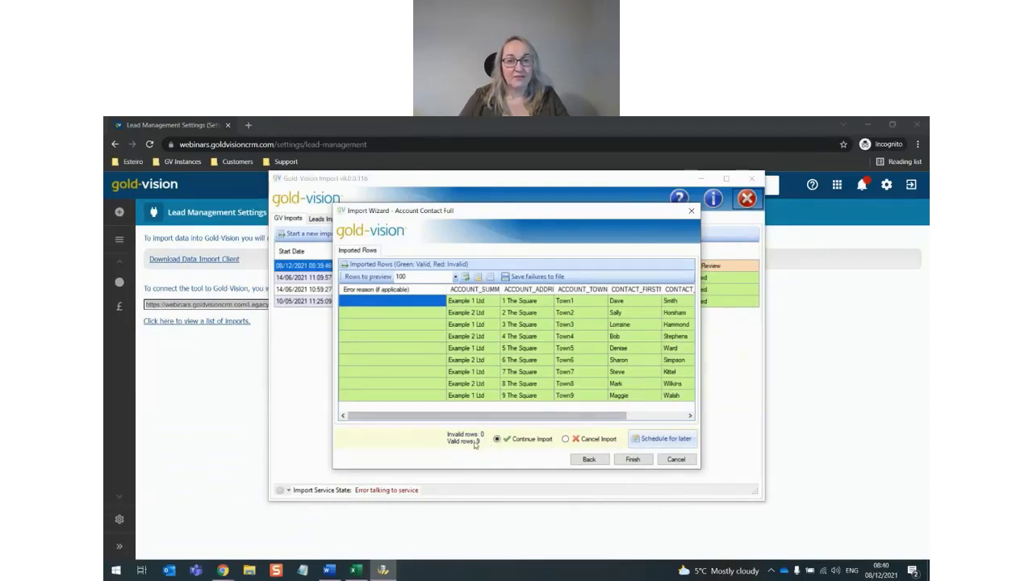
Set the rows to preview to 1000 and review the imported rows, showing only the invalid ones before showing all.
{"action": "left_click", "coordinate": [453, 277]}
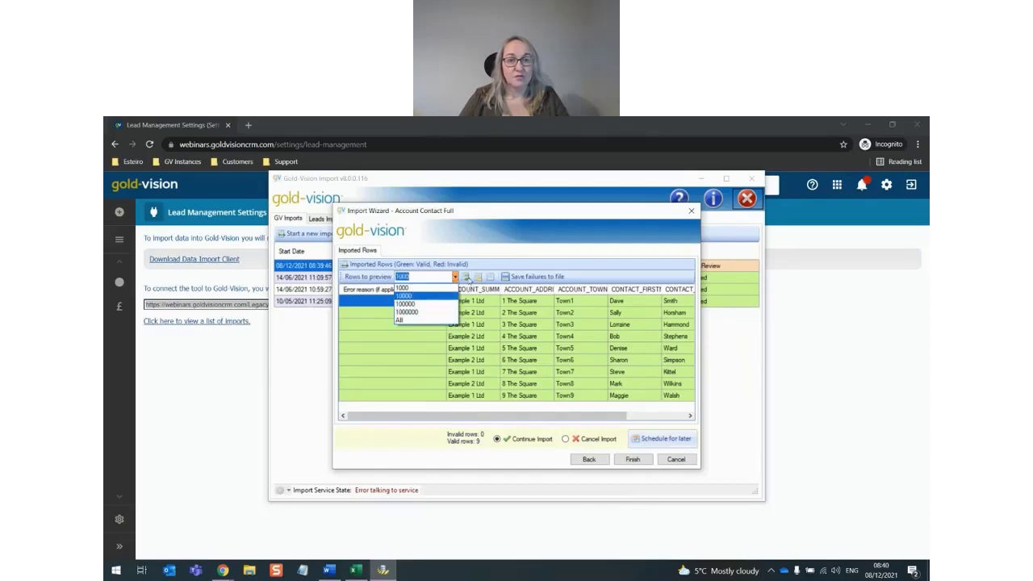
{"action": "left_click", "coordinate": [490, 265]}
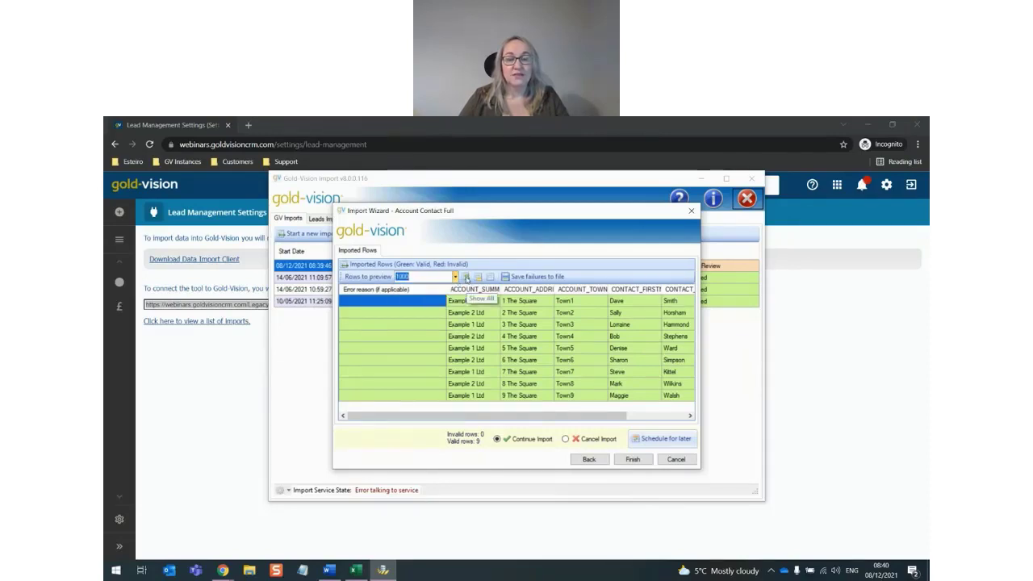
{"action": "left_click", "coordinate": [479, 277]}
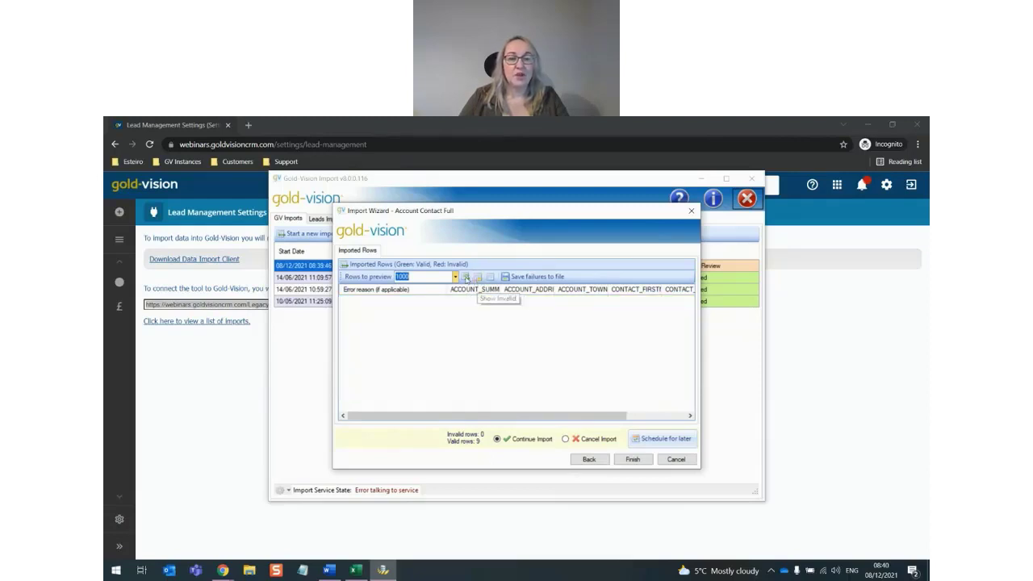
{"action": "left_click", "coordinate": [465, 277]}
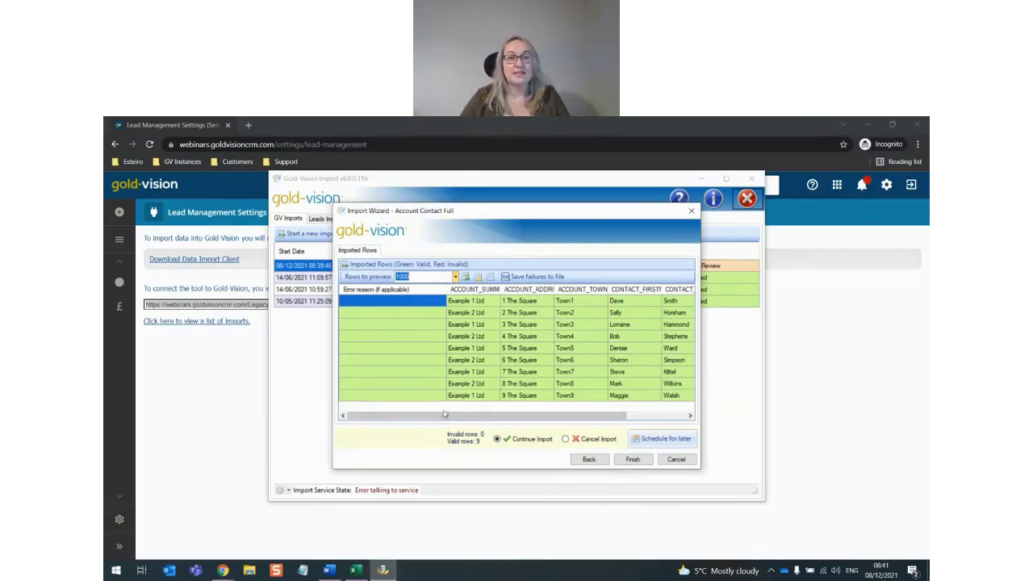
Finish the wizard with Continue Import and refresh the list of imports.
{"action": "left_click", "coordinate": [634, 460]}
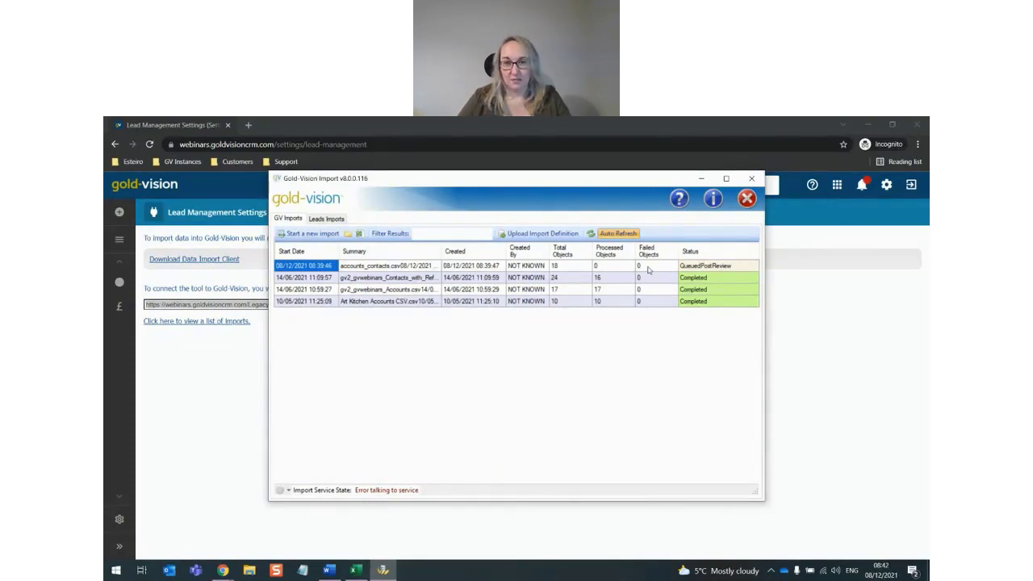
{"action": "left_click", "coordinate": [592, 233]}
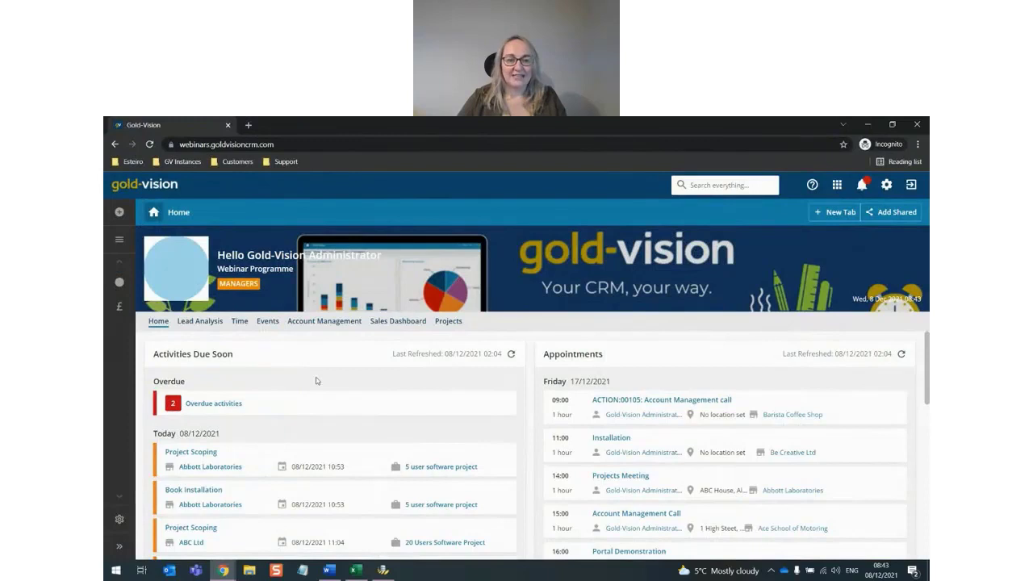
Switch to the Gold-Vision Import client, start a new leads import from leads.csv and proceed to the mappings.
{"action": "left_click", "coordinate": [384, 570]}
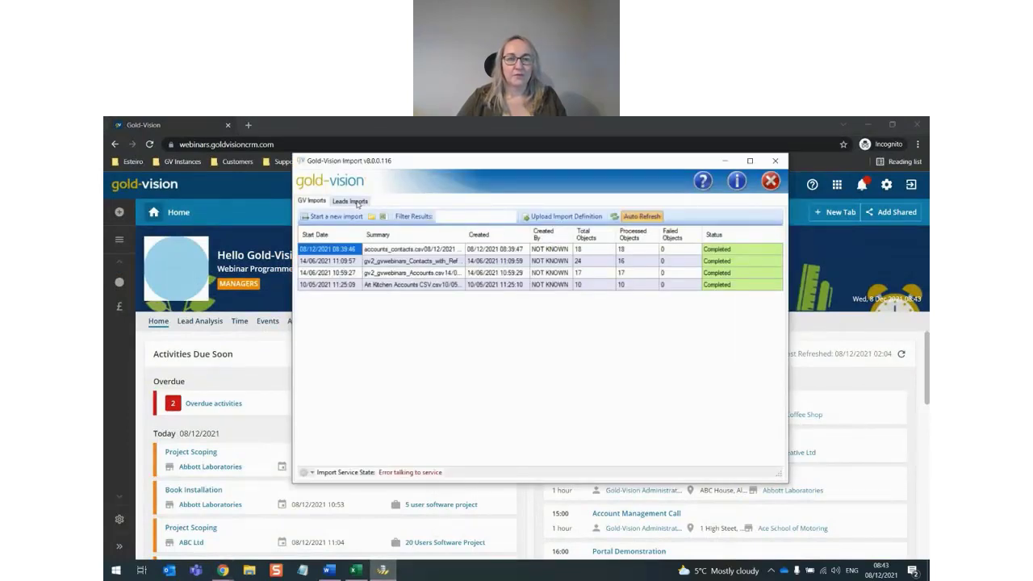
{"action": "left_click", "coordinate": [364, 200]}
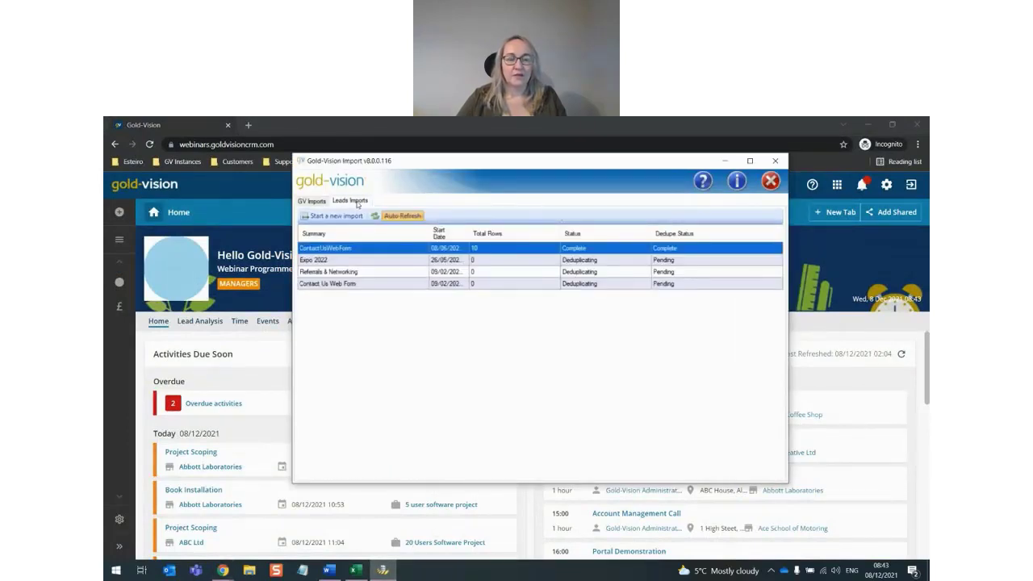
{"action": "left_click", "coordinate": [330, 215]}
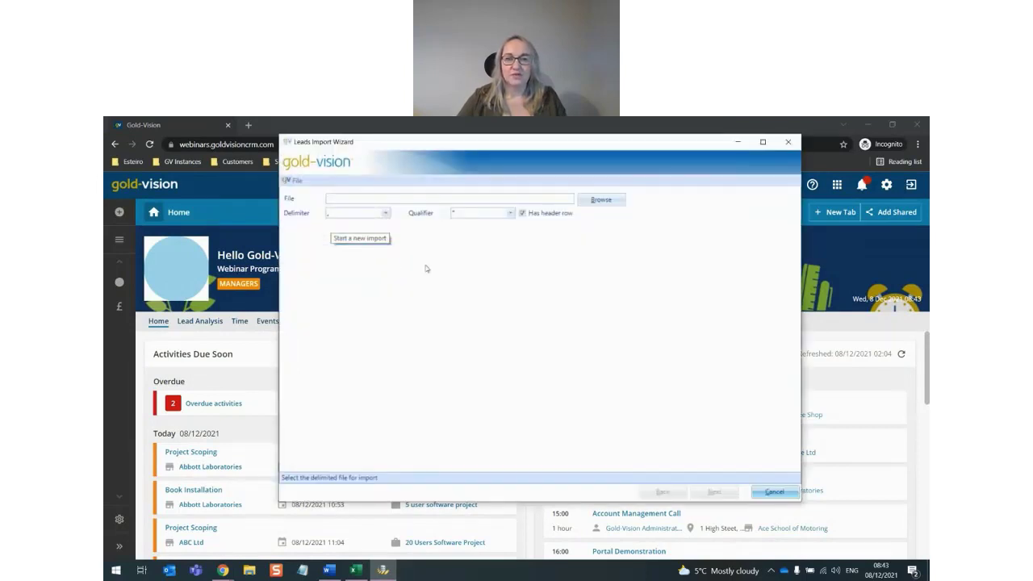
{"action": "left_click", "coordinate": [600, 200]}
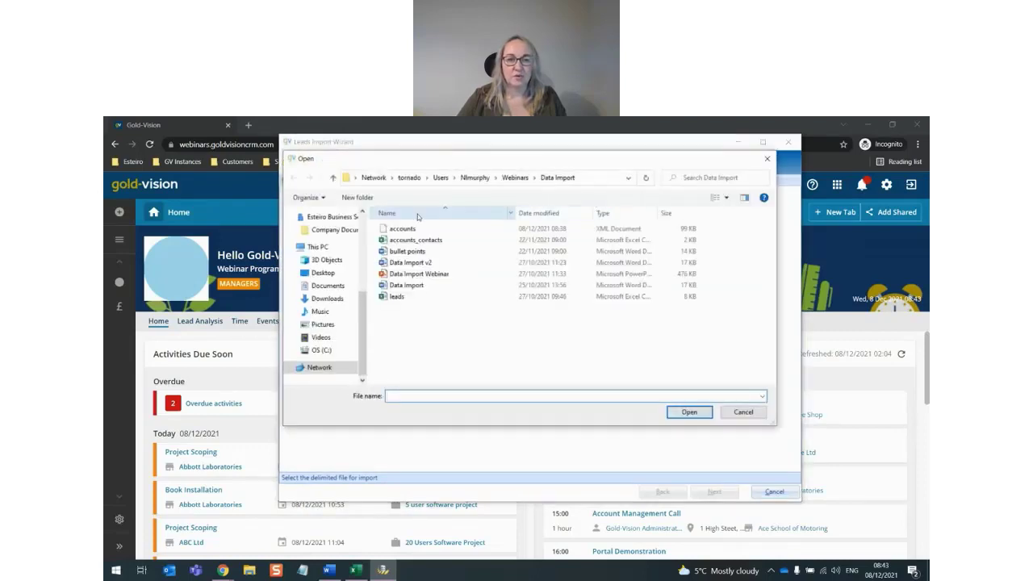
{"action": "left_click", "coordinate": [395, 297]}
{"action": "left_click", "coordinate": [687, 413]}
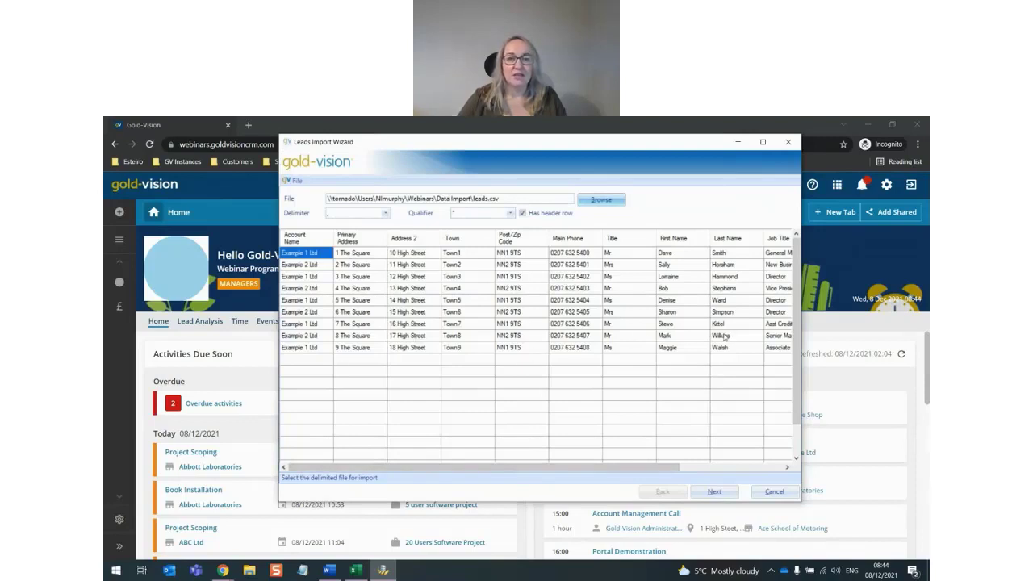
{"action": "left_click", "coordinate": [715, 492]}
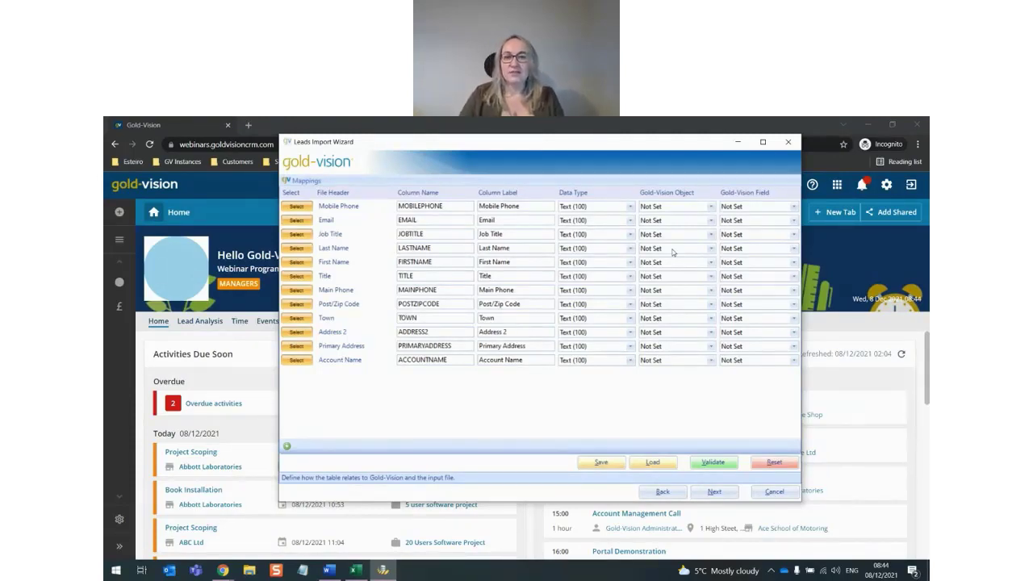
Set the data type of the Mobile Phone, Email, Job Title and Last Name columns to Text (255).
{"action": "left_click", "coordinate": [629, 206]}
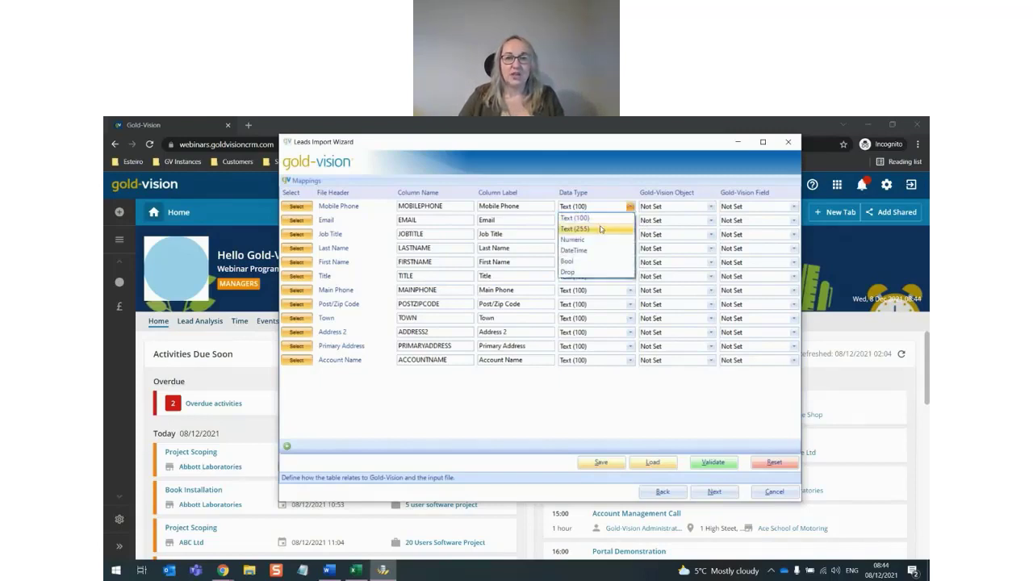
{"action": "left_click", "coordinate": [593, 208]}
{"action": "left_click", "coordinate": [594, 208]}
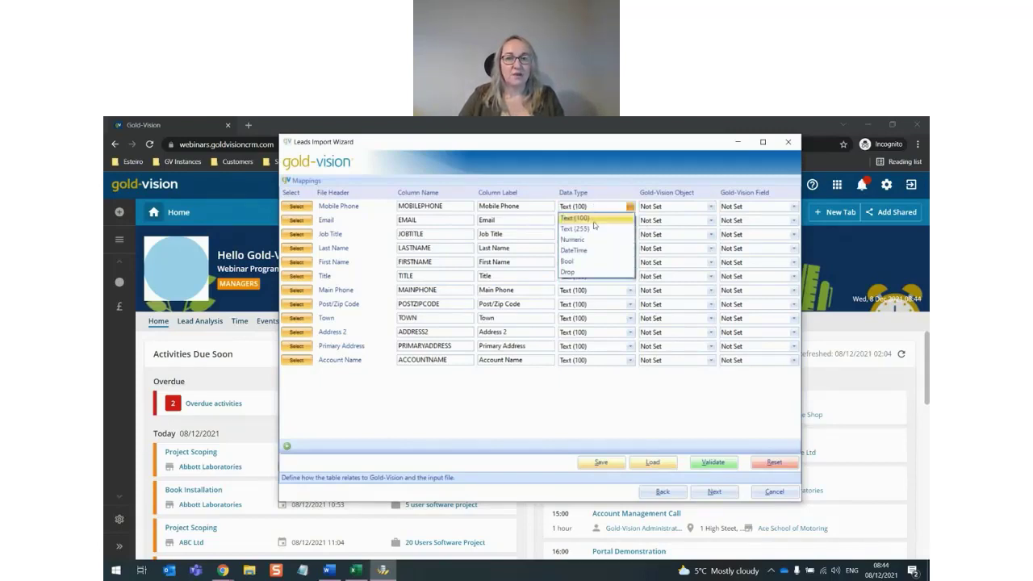
{"action": "left_click", "coordinate": [593, 230]}
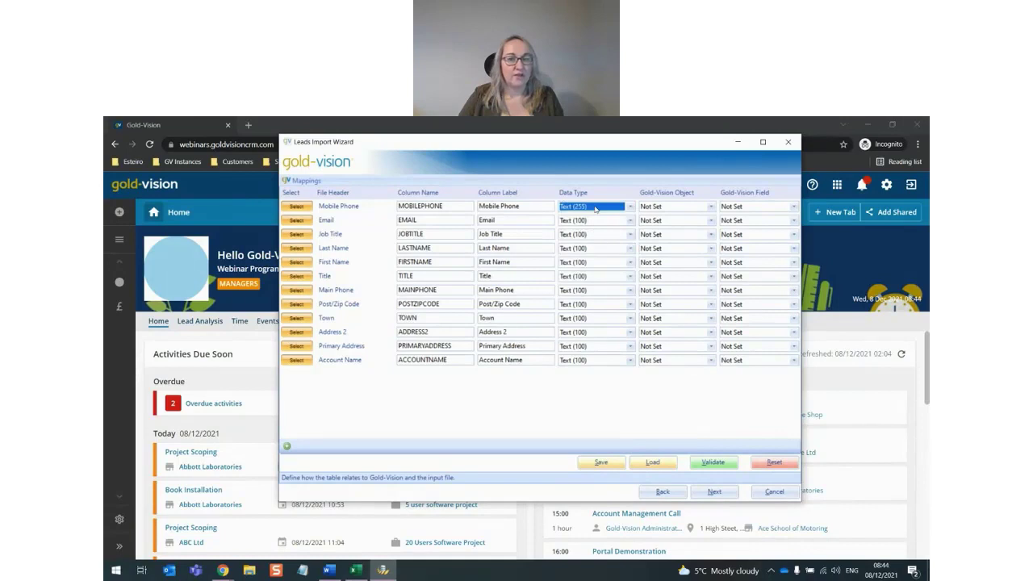
{"action": "left_click", "coordinate": [629, 220]}
{"action": "left_click", "coordinate": [593, 242]}
{"action": "left_click", "coordinate": [629, 234]}
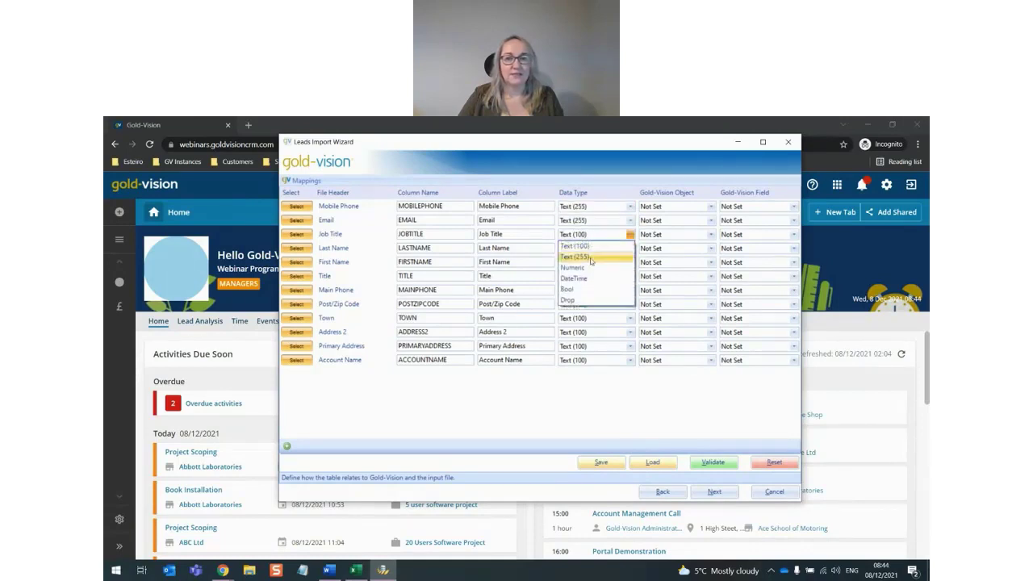
{"action": "left_click", "coordinate": [590, 257]}
{"action": "left_click", "coordinate": [586, 248]}
{"action": "left_click", "coordinate": [587, 270]}
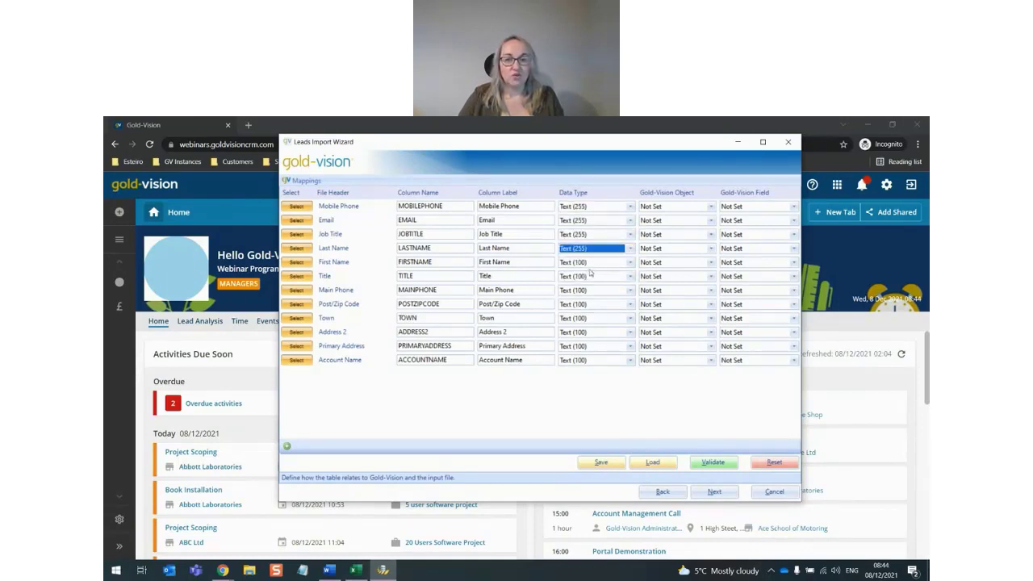
Set the data type of the First Name, Title, Main Phone and Post/Zip Code columns to Text (255).
{"action": "left_click", "coordinate": [589, 262]}
{"action": "left_click", "coordinate": [589, 285]}
{"action": "left_click", "coordinate": [587, 276]}
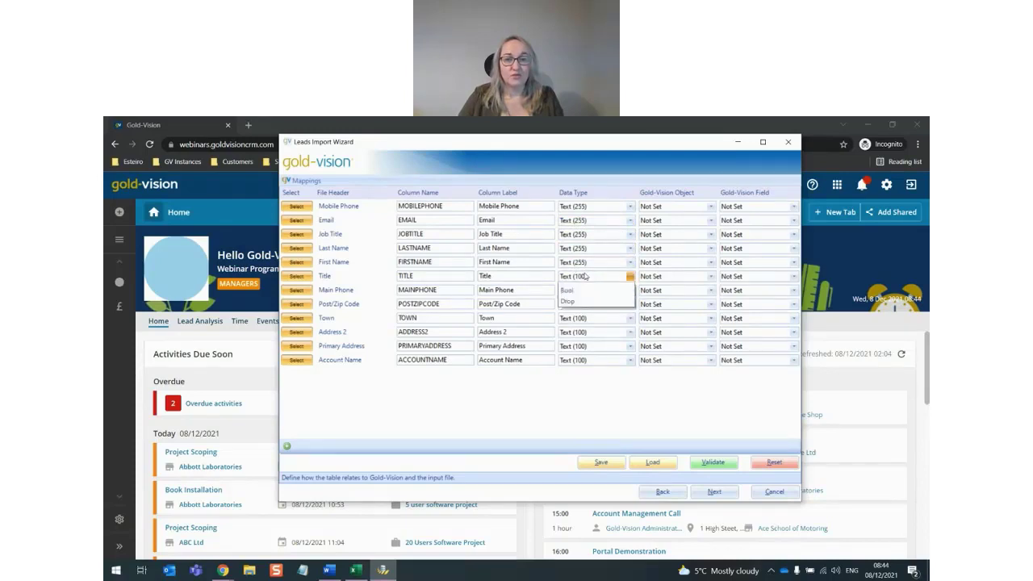
{"action": "left_click", "coordinate": [590, 298]}
{"action": "left_click", "coordinate": [590, 290]}
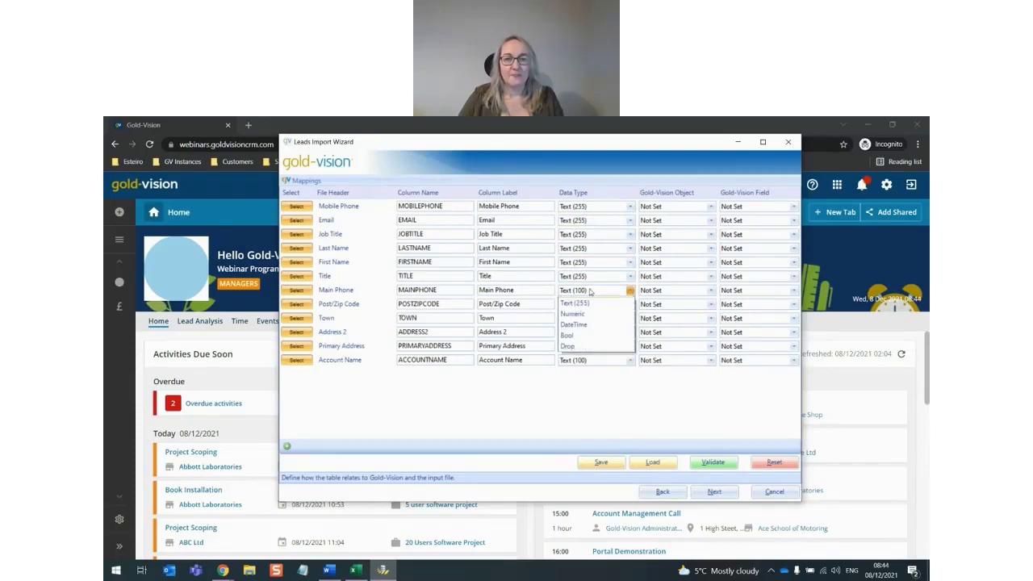
{"action": "left_click", "coordinate": [590, 314]}
{"action": "left_click", "coordinate": [590, 304]}
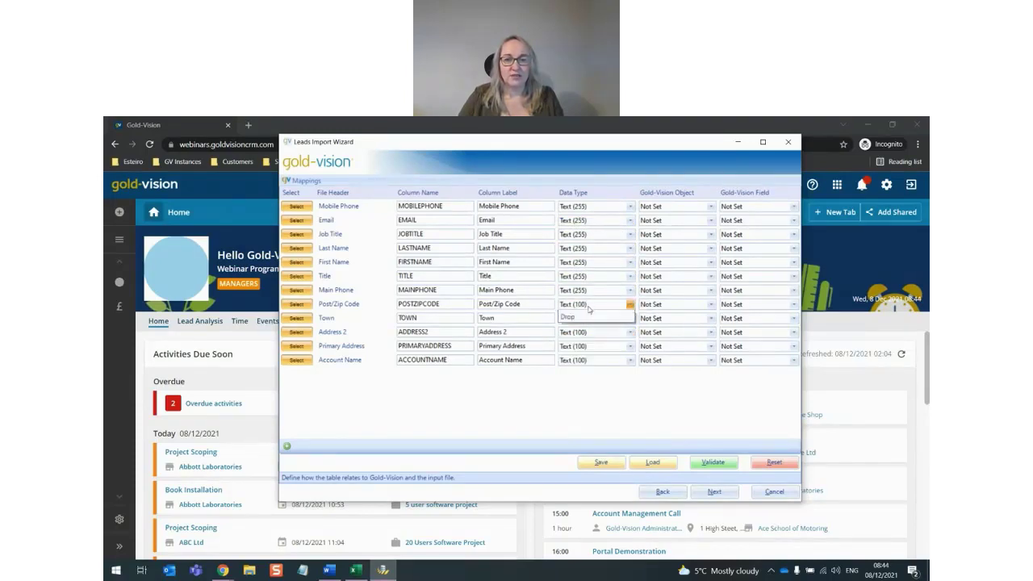
{"action": "left_click", "coordinate": [589, 323]}
Set the data type of the Town, Address 2, Primary Address and Account Name columns to Text (255).
{"action": "left_click", "coordinate": [589, 323]}
{"action": "left_click", "coordinate": [590, 341]}
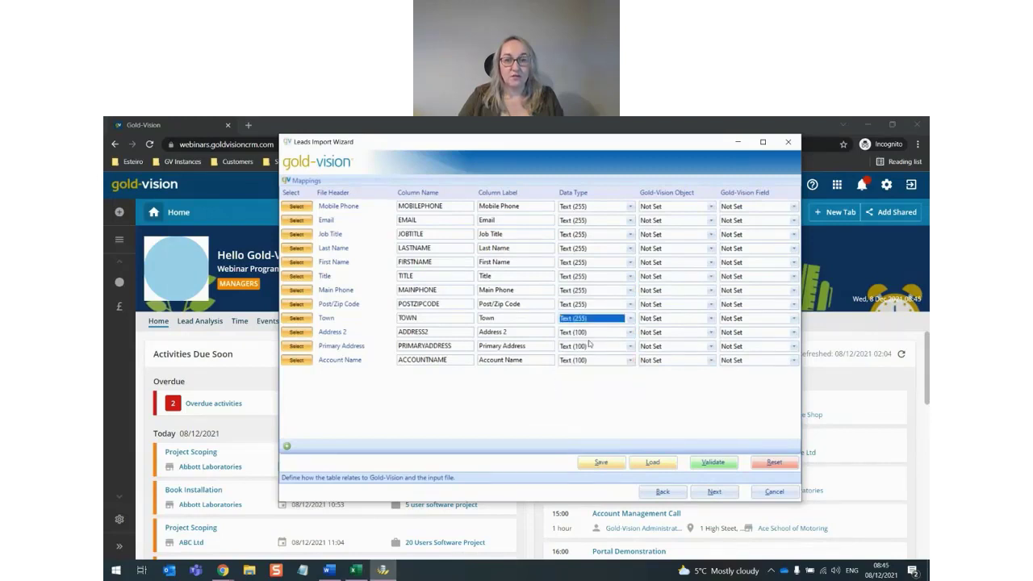
{"action": "left_click", "coordinate": [590, 333]}
{"action": "left_click", "coordinate": [590, 353]}
{"action": "left_click", "coordinate": [590, 346]}
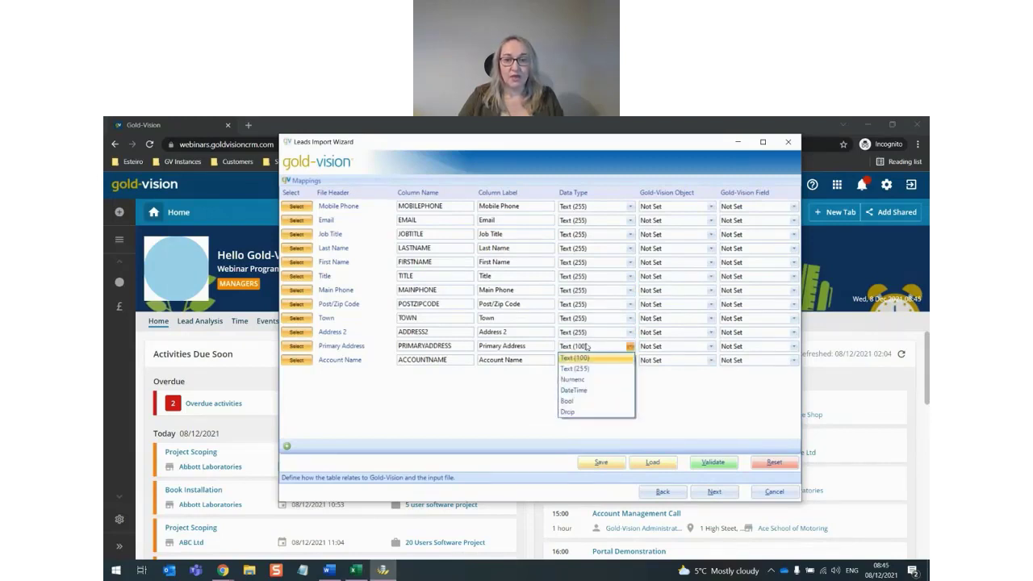
{"action": "left_click", "coordinate": [589, 364]}
{"action": "left_click", "coordinate": [589, 362]}
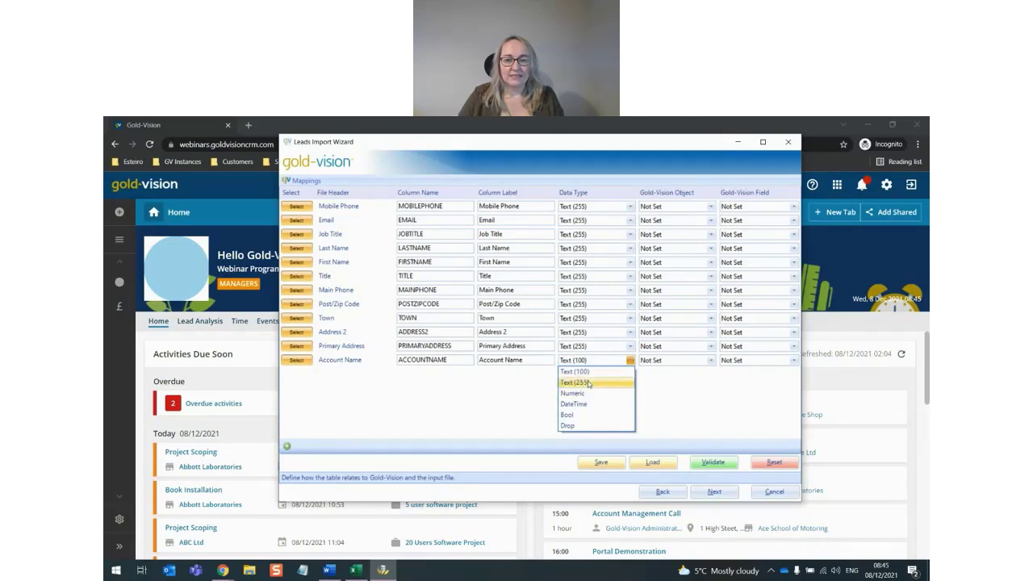
{"action": "left_click", "coordinate": [589, 384]}
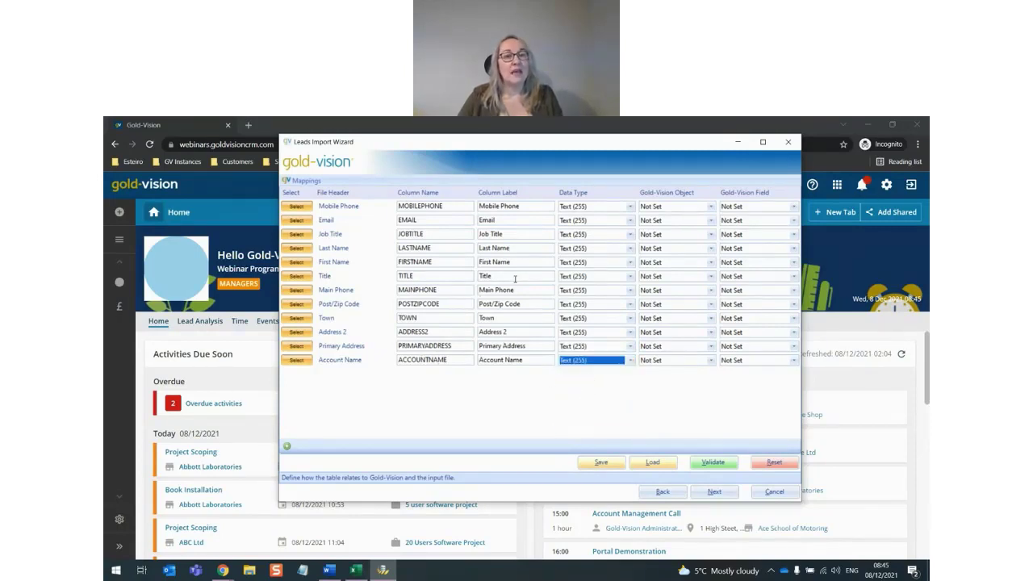
Assign the Contact (CONTACT) object to the Mobile Phone, Email, Job Title, Last Name, First Name and Title columns.
{"action": "left_click", "coordinate": [669, 207]}
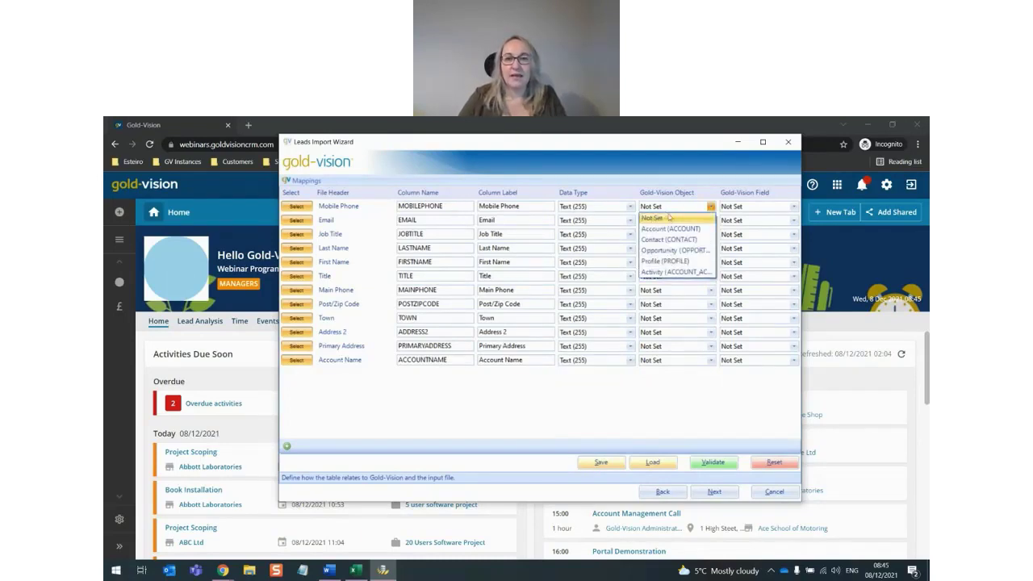
{"action": "left_click", "coordinate": [672, 240]}
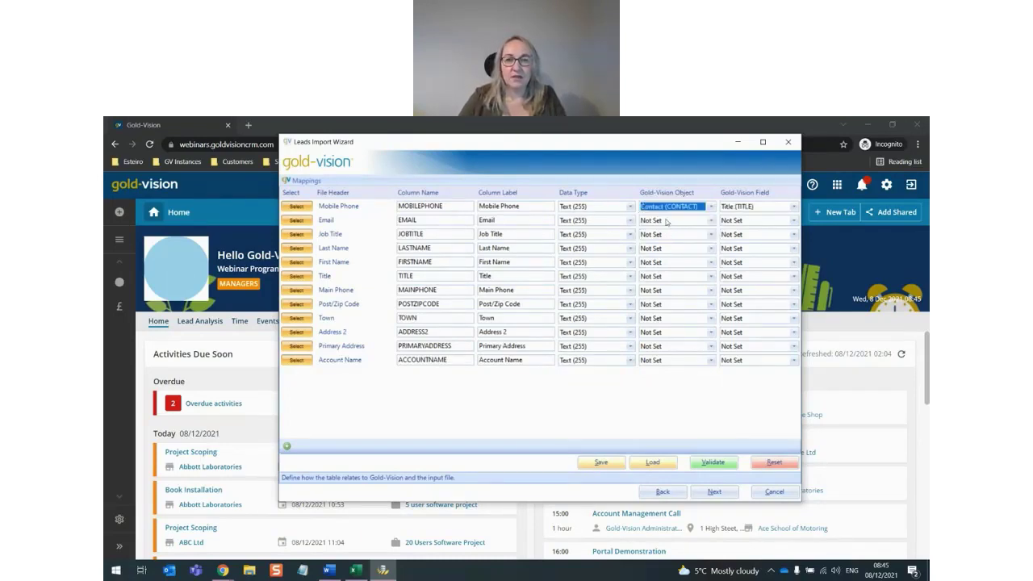
{"action": "left_click", "coordinate": [667, 222]}
{"action": "left_click", "coordinate": [670, 253]}
{"action": "left_click", "coordinate": [664, 236]}
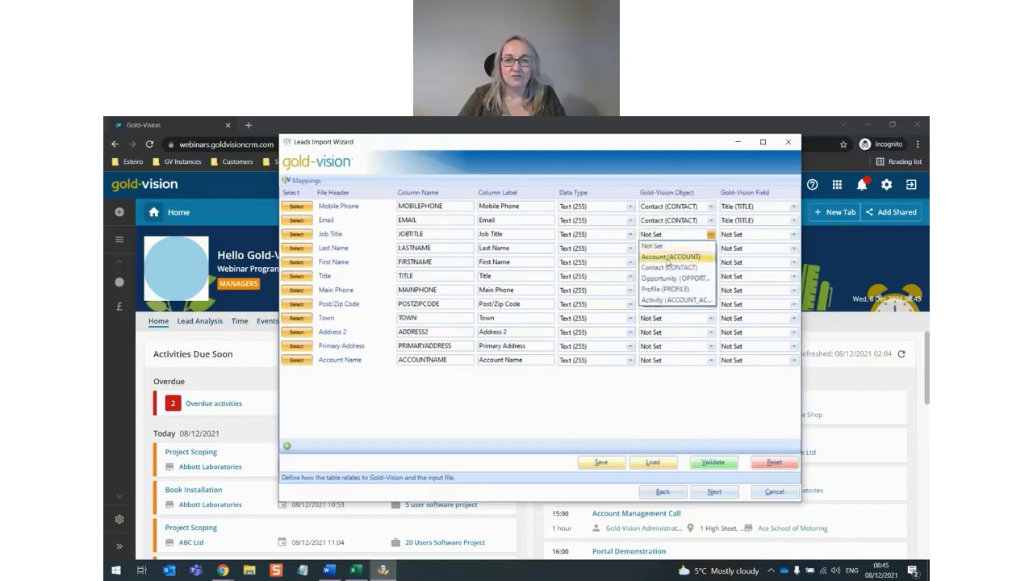
{"action": "left_click", "coordinate": [669, 267]}
{"action": "left_click", "coordinate": [667, 248]}
{"action": "left_click", "coordinate": [664, 281]}
{"action": "left_click", "coordinate": [662, 263]}
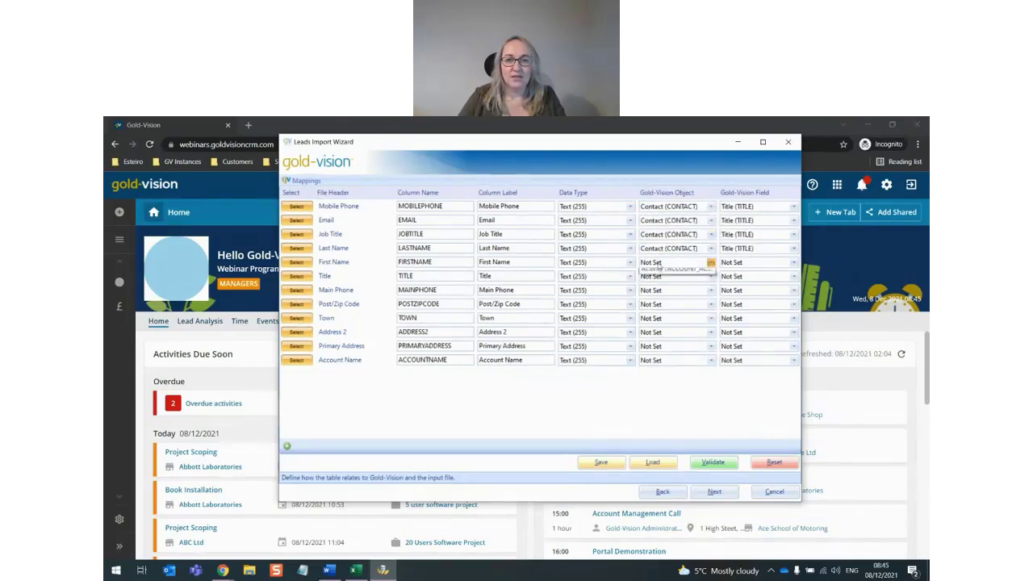
{"action": "left_click", "coordinate": [663, 293]}
{"action": "left_click", "coordinate": [662, 277]}
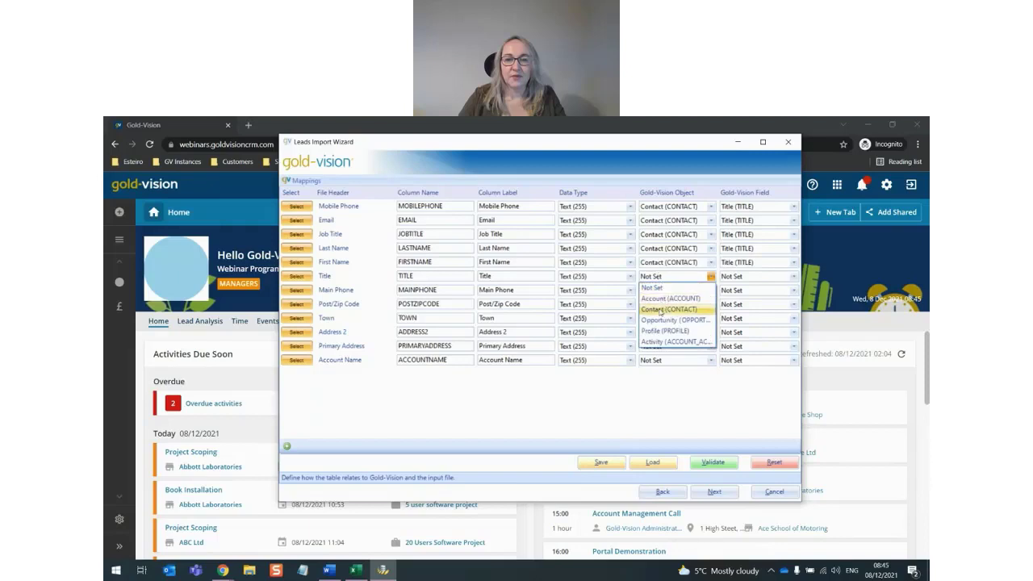
{"action": "left_click", "coordinate": [661, 310]}
Assign the Account (ACCOUNT) object to the Main Phone, Post/Zip Code, Town, Address 2, Primary Address and Account Name columns.
{"action": "left_click", "coordinate": [660, 290]}
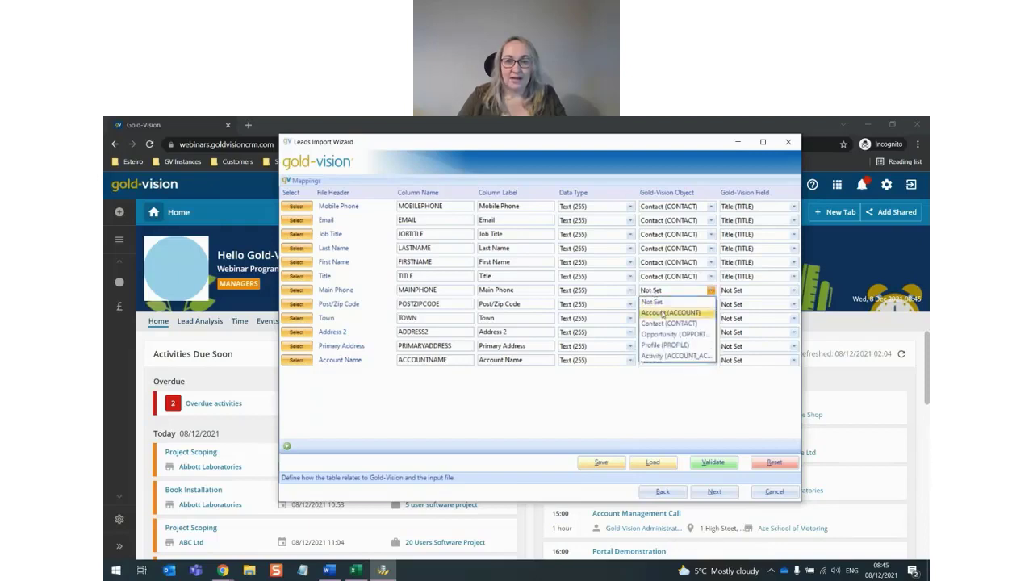
{"action": "left_click", "coordinate": [663, 313]}
{"action": "left_click", "coordinate": [660, 304]}
{"action": "left_click", "coordinate": [661, 325]}
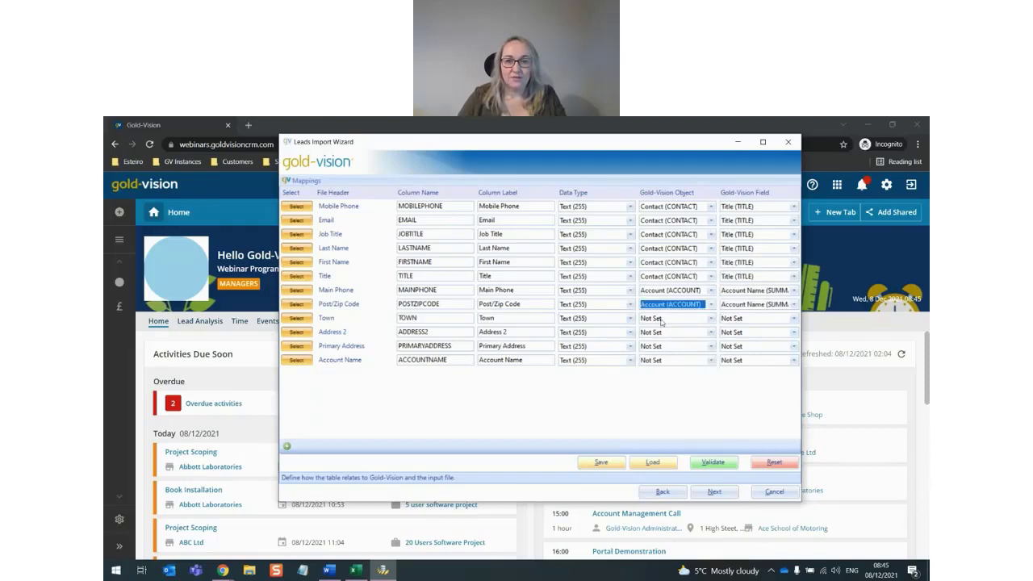
{"action": "left_click", "coordinate": [661, 319]}
{"action": "left_click", "coordinate": [661, 340]}
{"action": "left_click", "coordinate": [661, 331]}
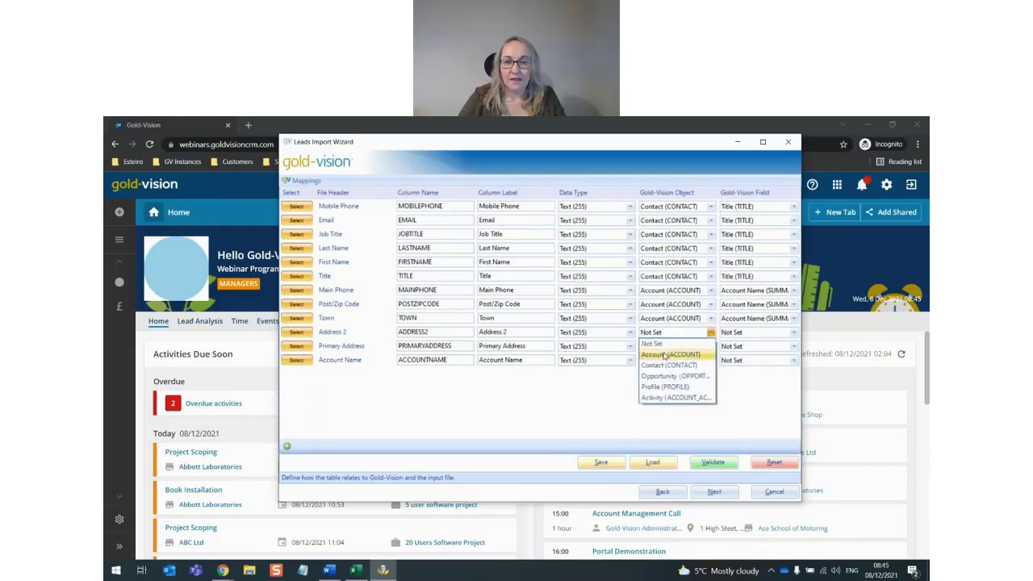
{"action": "left_click", "coordinate": [664, 355]}
{"action": "left_click", "coordinate": [661, 346]}
{"action": "left_click", "coordinate": [661, 368]}
{"action": "left_click", "coordinate": [658, 360]}
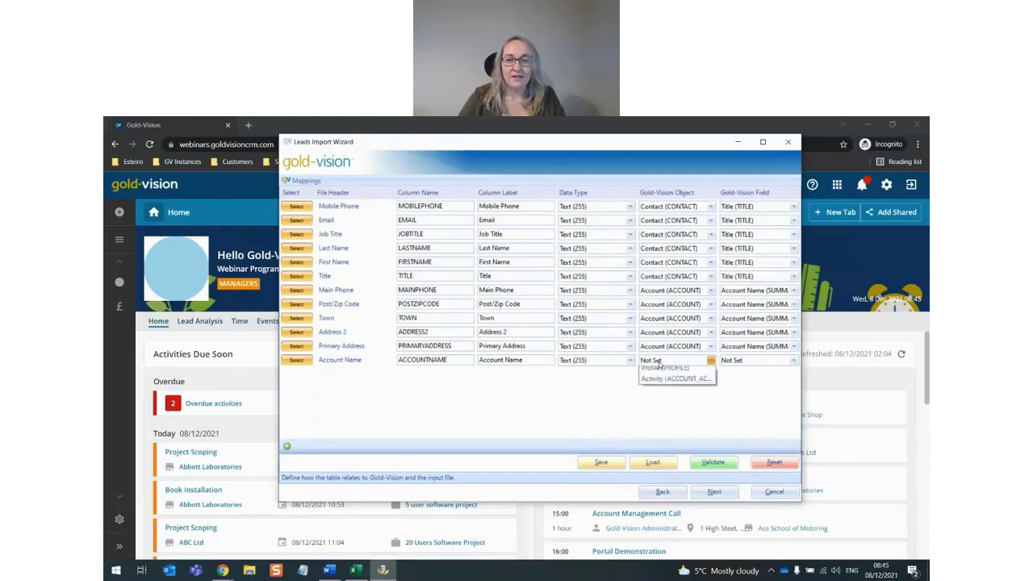
{"action": "left_click", "coordinate": [665, 381]}
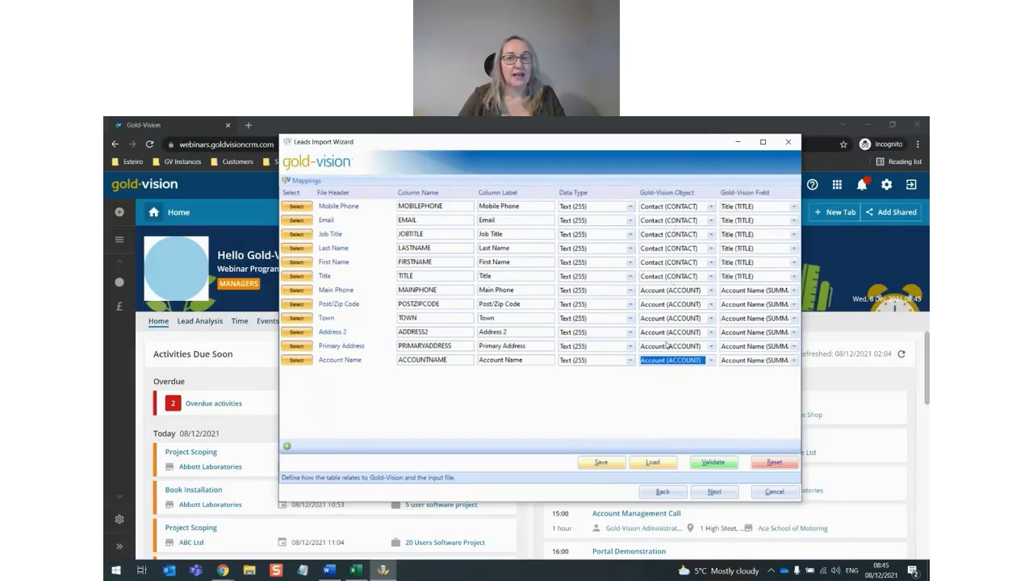
Map the Mobile Phone column to the contact's Mobile Phone field and the Email column to its primary Email field.
{"action": "left_click", "coordinate": [747, 208]}
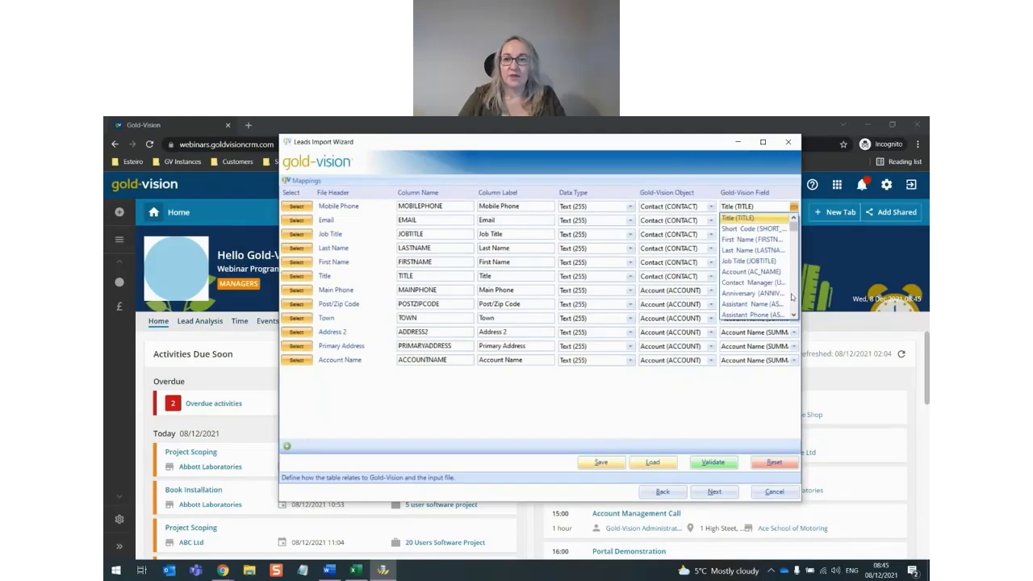
{"action": "scroll", "coordinate": [793, 297], "scroll_direction": "down", "scroll_amount": 2}
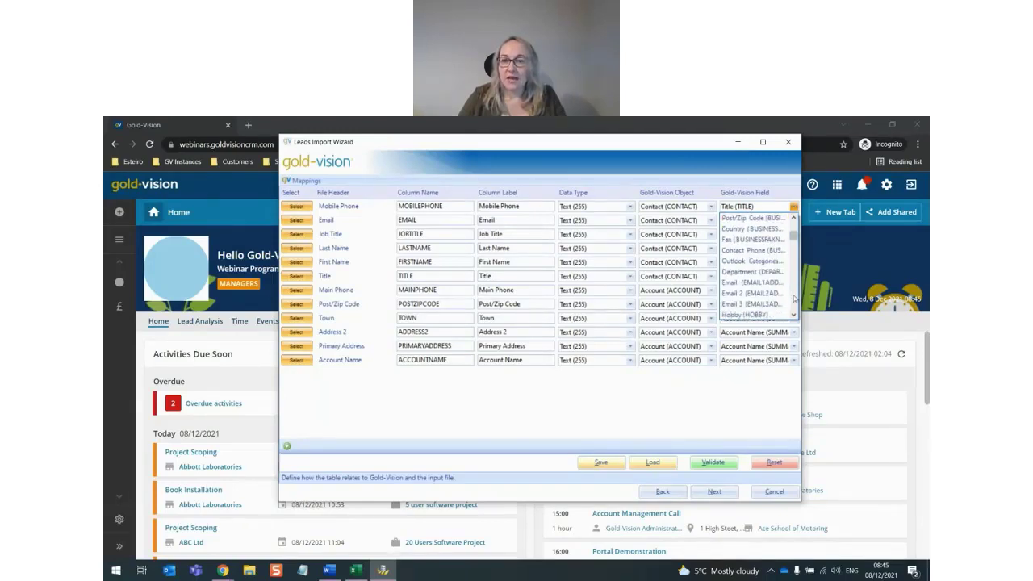
{"action": "scroll", "coordinate": [793, 298], "scroll_direction": "down", "scroll_amount": 3}
{"action": "scroll", "coordinate": [795, 299], "scroll_direction": "down", "scroll_amount": 3}
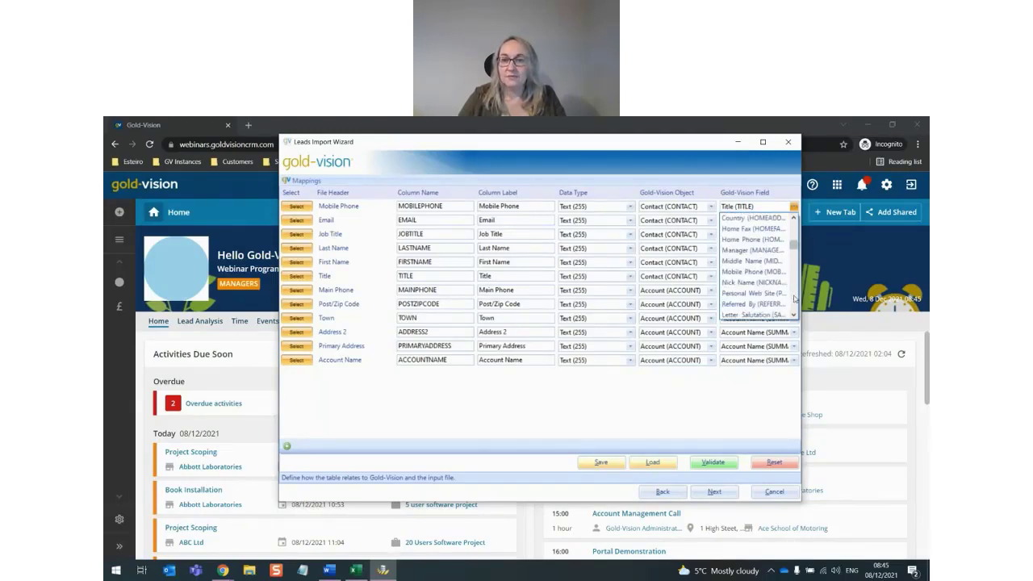
{"action": "left_click", "coordinate": [753, 272]}
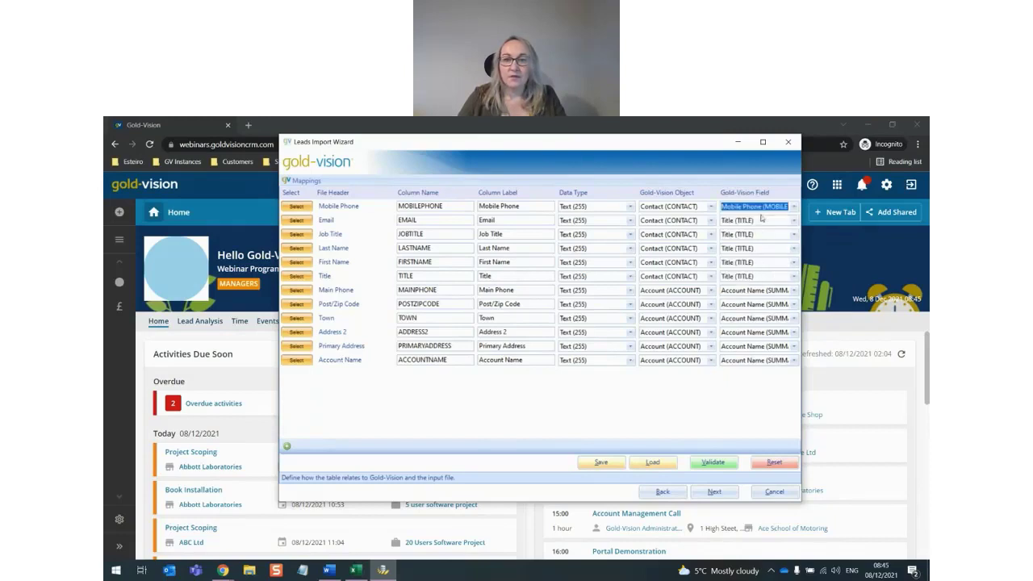
{"action": "left_click", "coordinate": [793, 221]}
{"action": "scroll", "coordinate": [795, 302], "scroll_direction": "down", "scroll_amount": 5}
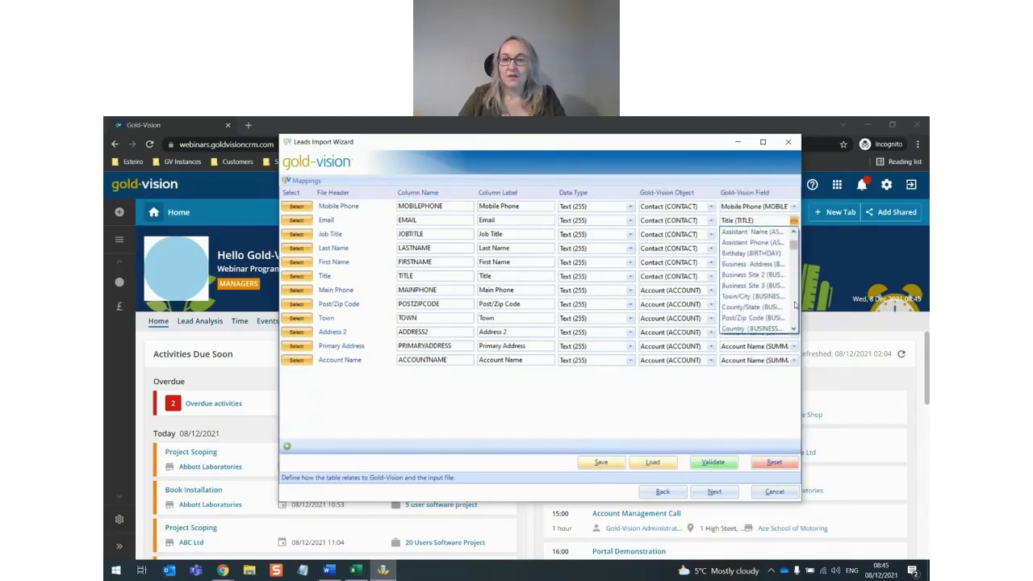
{"action": "left_click", "coordinate": [772, 297]}
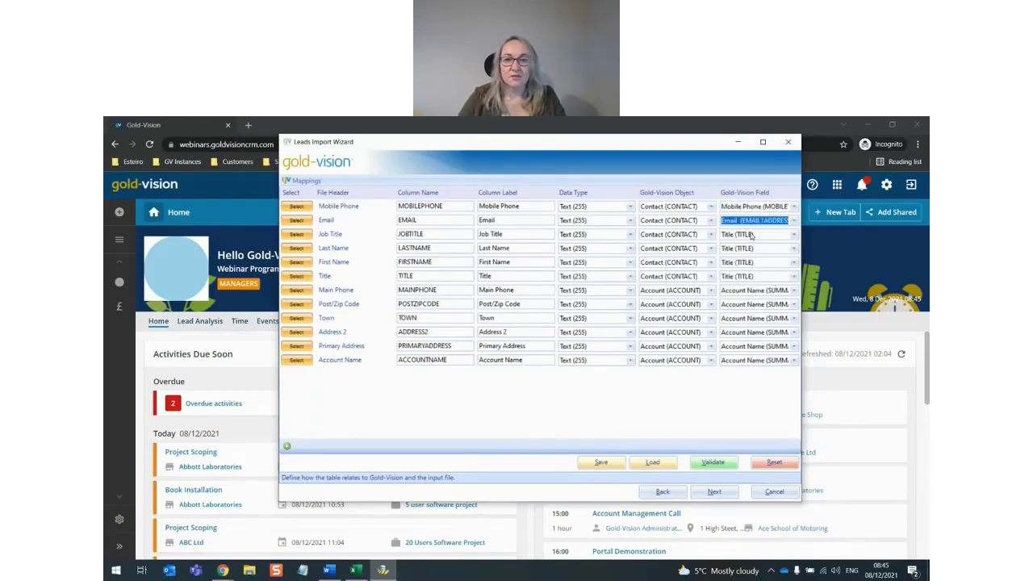
Map the Job Title, Last Name and First Name columns to the contact fields of the same names.
{"action": "left_click", "coordinate": [793, 234]}
{"action": "left_click", "coordinate": [756, 289]}
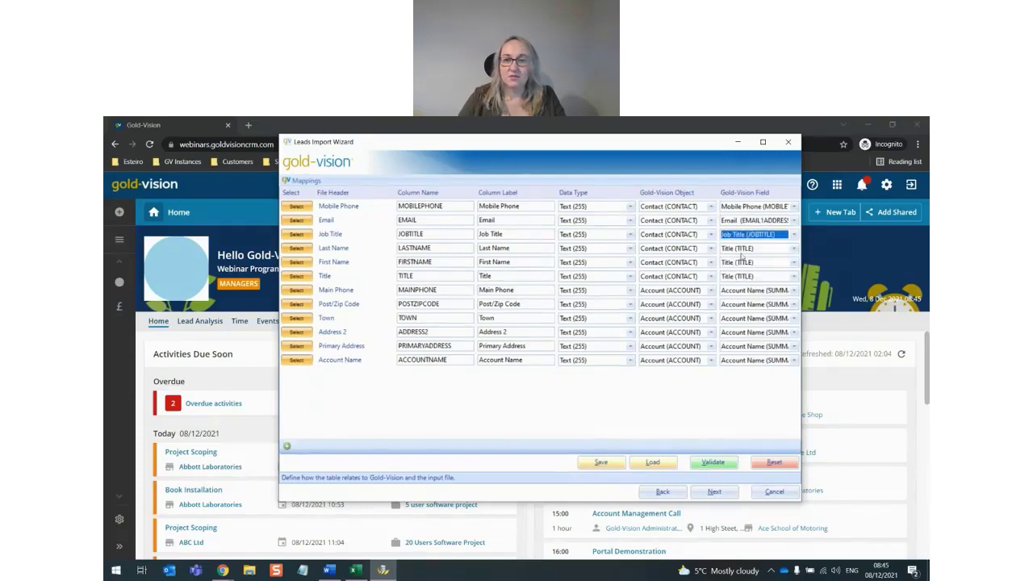
{"action": "left_click", "coordinate": [741, 248]}
{"action": "left_click", "coordinate": [750, 292]}
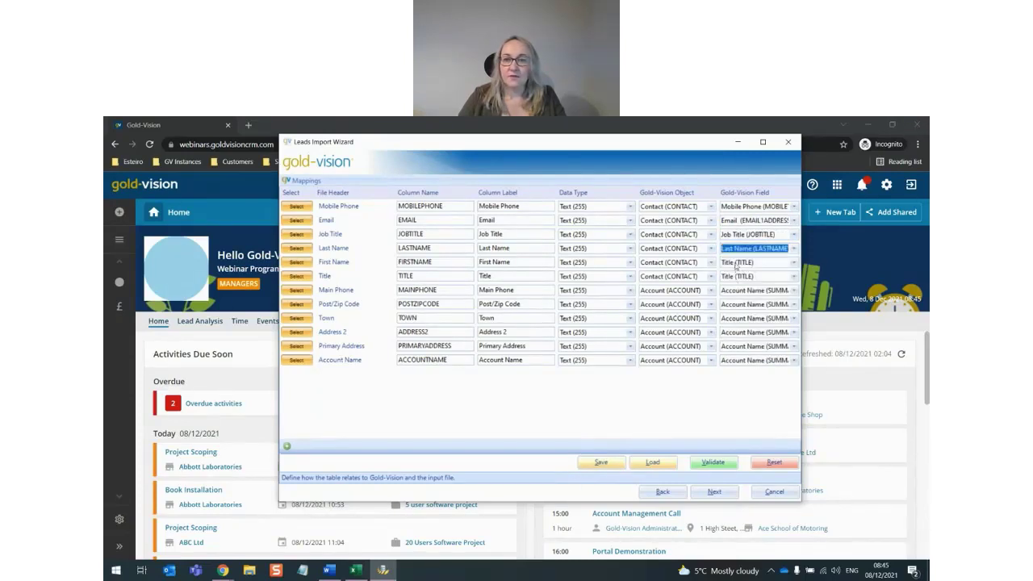
{"action": "left_click", "coordinate": [736, 262]}
{"action": "left_click", "coordinate": [741, 296]}
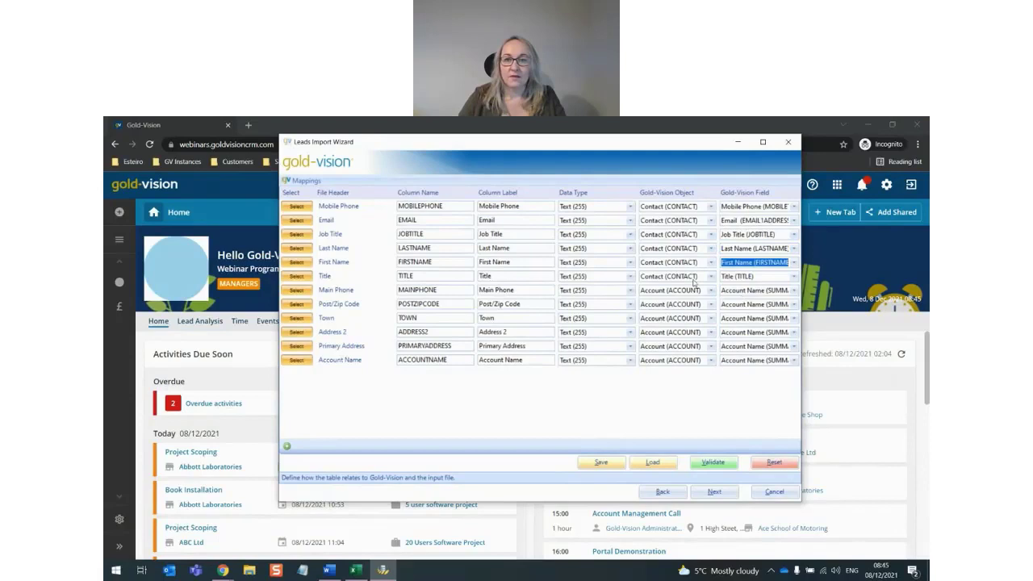
Map the Main Phone column to the account's Main Phone (PHONE_1) field.
{"action": "left_click", "coordinate": [751, 291]}
{"action": "scroll", "coordinate": [774, 355], "scroll_direction": "down", "scroll_amount": 5}
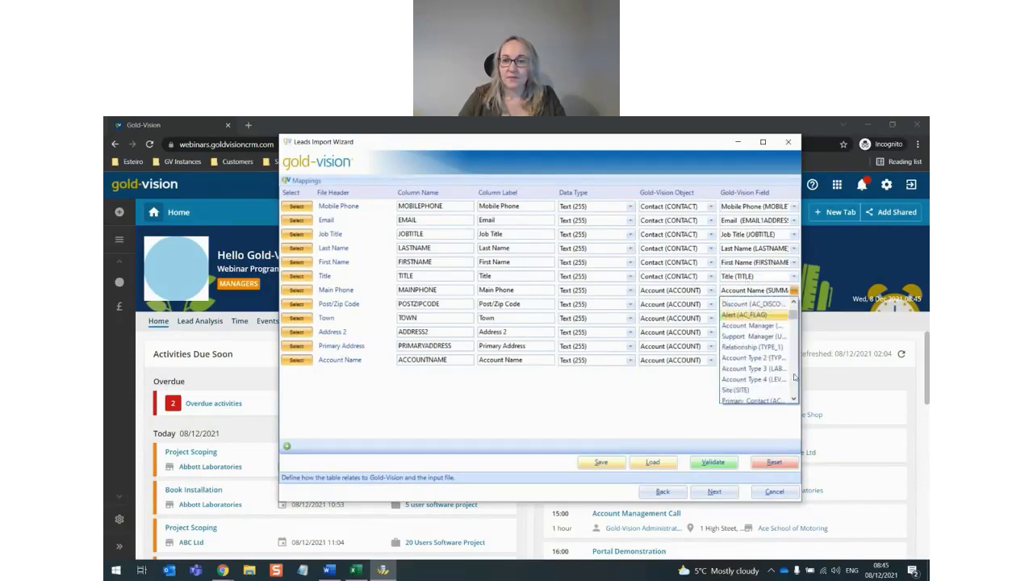
{"action": "scroll", "coordinate": [795, 376], "scroll_direction": "down", "scroll_amount": 5}
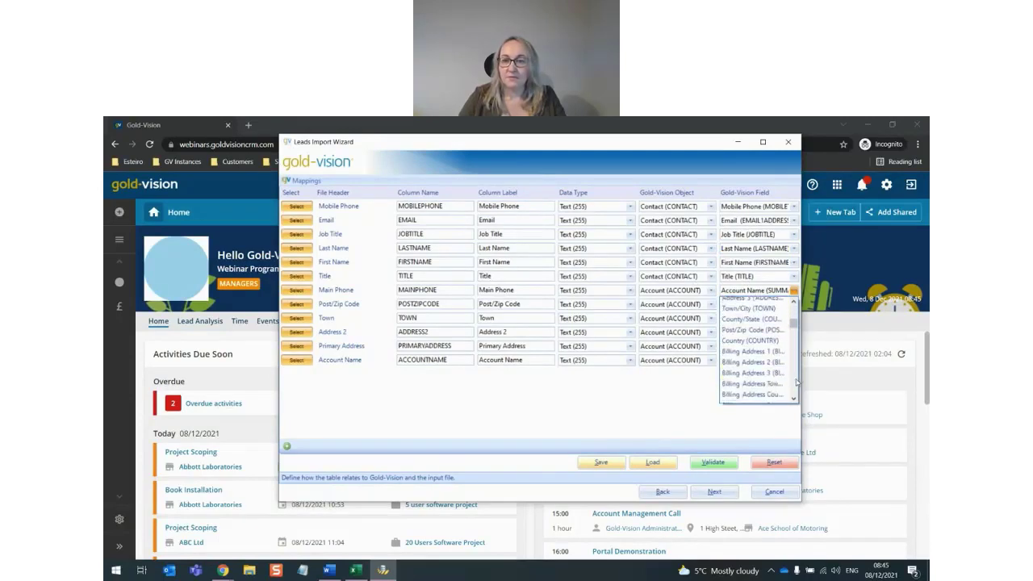
{"action": "left_click", "coordinate": [742, 367]}
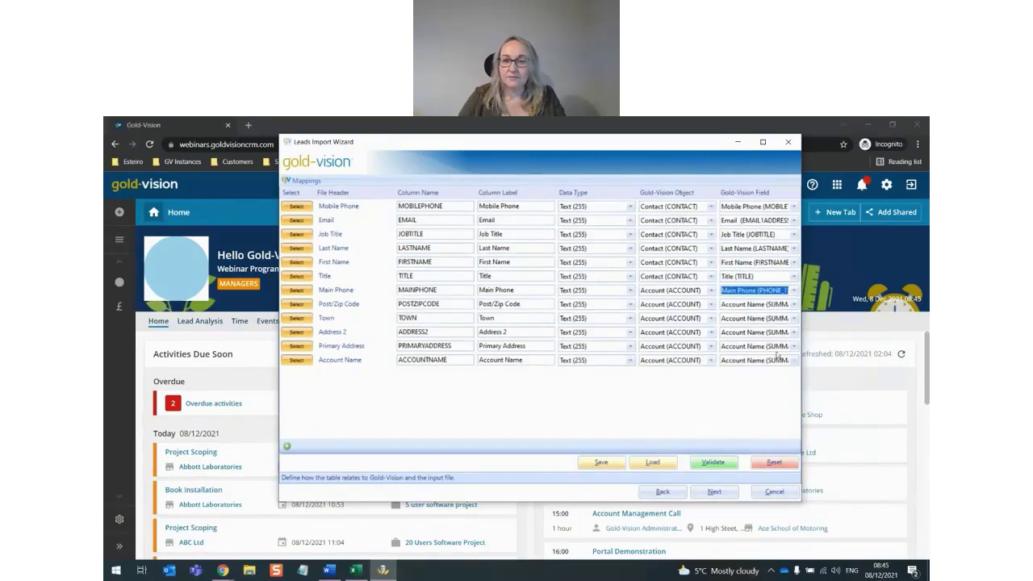
Map the Post/Zip Code column to the account's Post/Zip Code field and the Town column to Town/City (TOWN).
{"action": "left_click", "coordinate": [751, 305]}
{"action": "scroll", "coordinate": [795, 377], "scroll_direction": "down", "scroll_amount": 6}
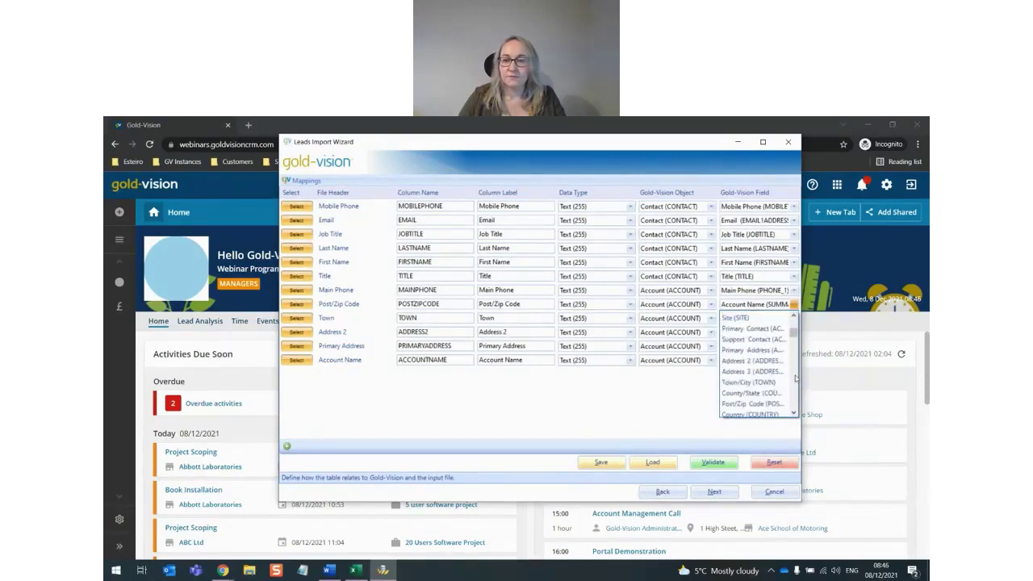
{"action": "left_click", "coordinate": [750, 368]}
{"action": "left_click", "coordinate": [751, 317]}
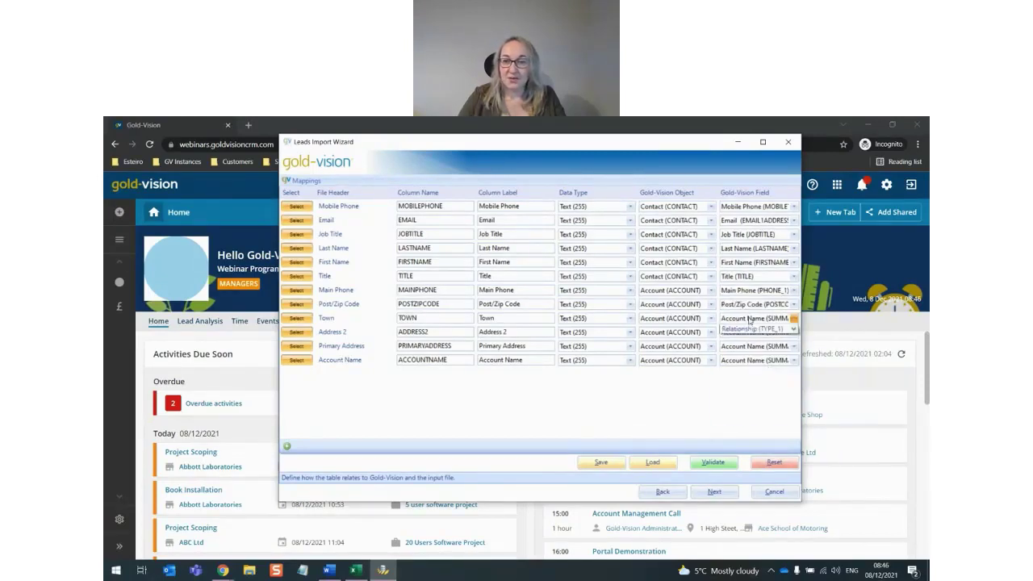
{"action": "scroll", "coordinate": [789, 375], "scroll_direction": "down", "scroll_amount": 6}
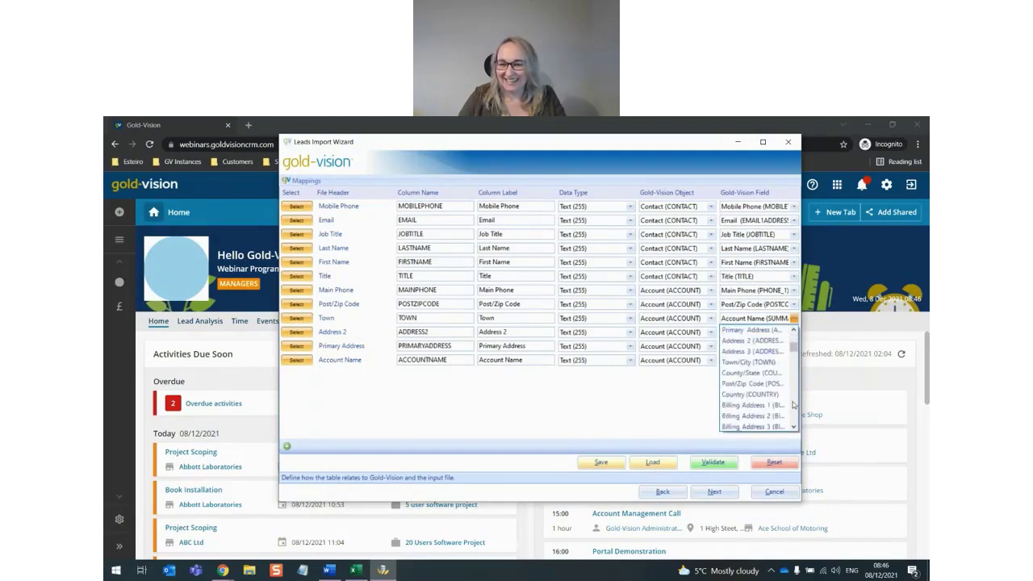
{"action": "left_click", "coordinate": [767, 367]}
Map the Address 2 column to the account's Address 2 (ADDRESS_2) field.
{"action": "left_click", "coordinate": [794, 331]}
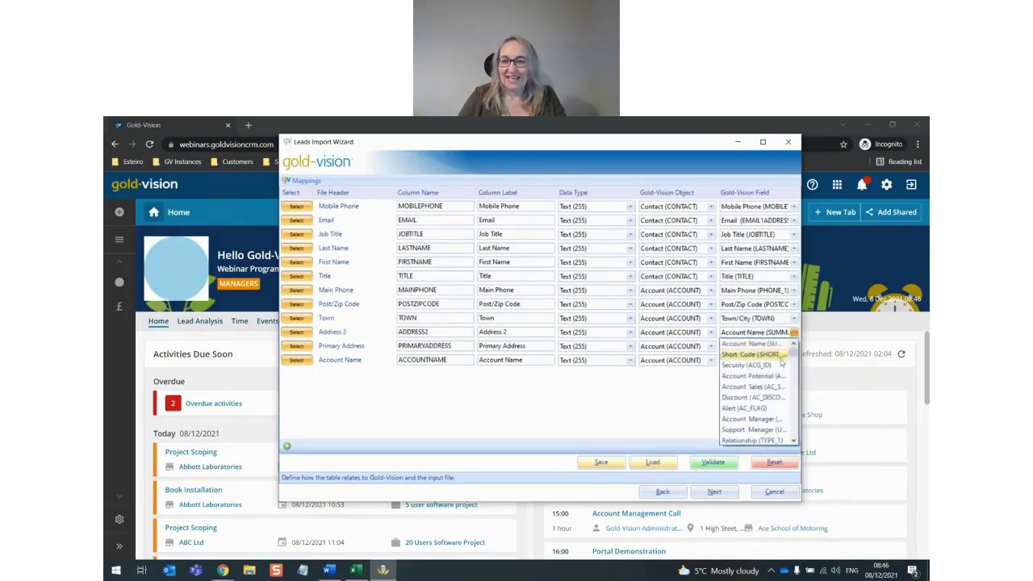
{"action": "scroll", "coordinate": [791, 411], "scroll_direction": "down", "scroll_amount": 3}
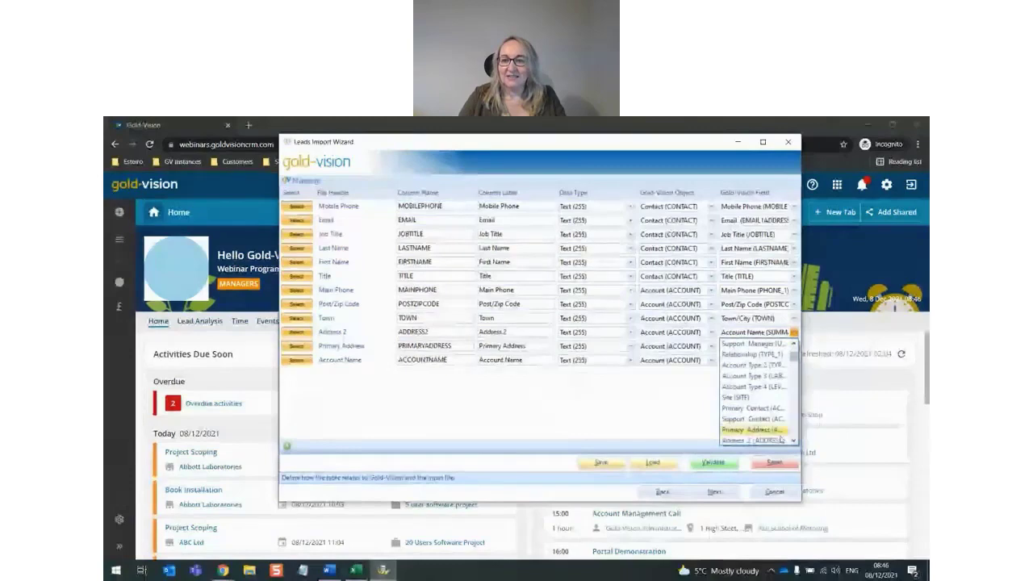
{"action": "scroll", "coordinate": [781, 436], "scroll_direction": "down", "scroll_amount": 4}
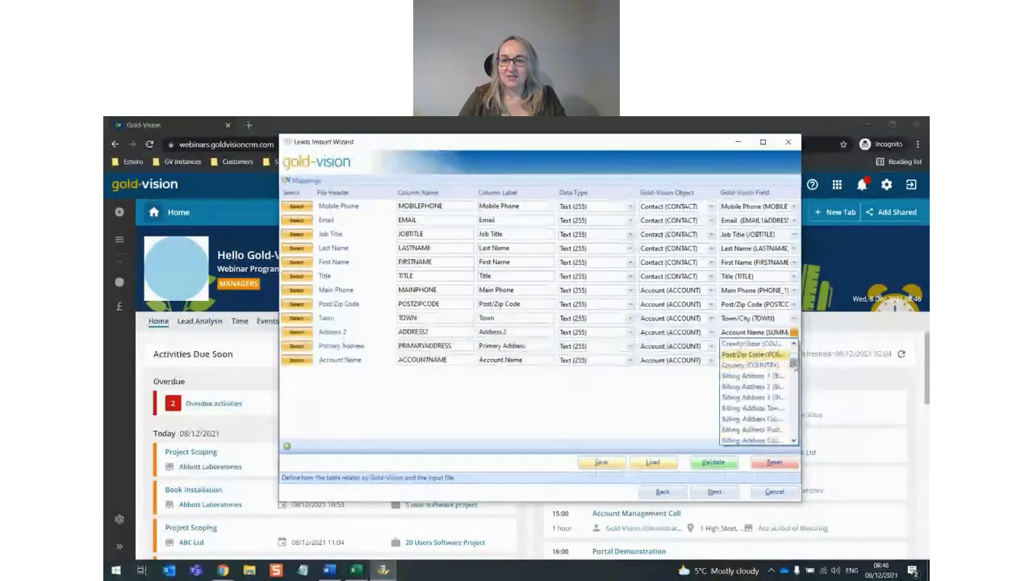
{"action": "left_click_drag", "start_coordinate": [794, 366], "coordinate": [794, 360]}
{"action": "scroll", "coordinate": [755, 399], "scroll_direction": "down", "scroll_amount": 3}
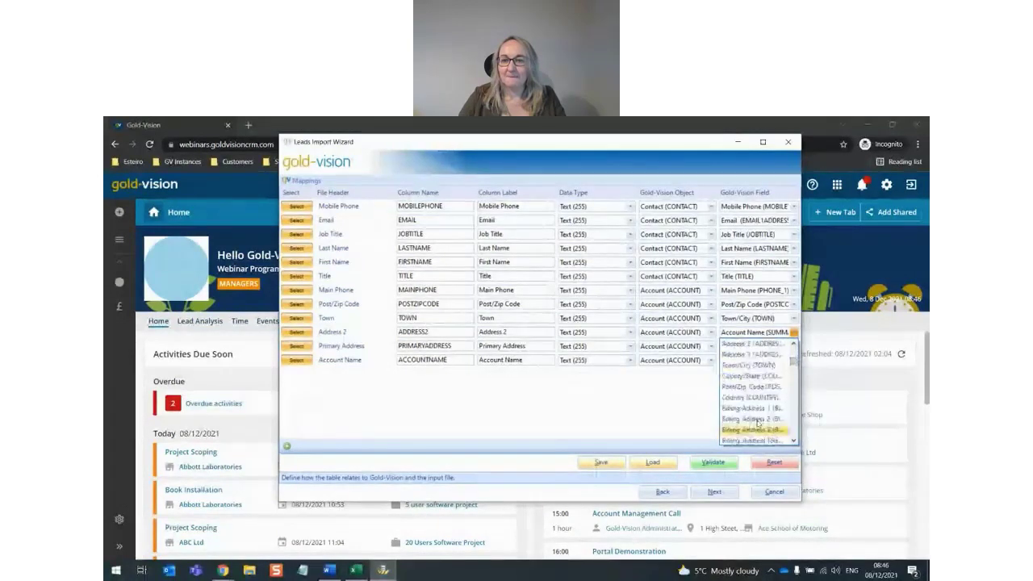
{"action": "left_click", "coordinate": [750, 344]}
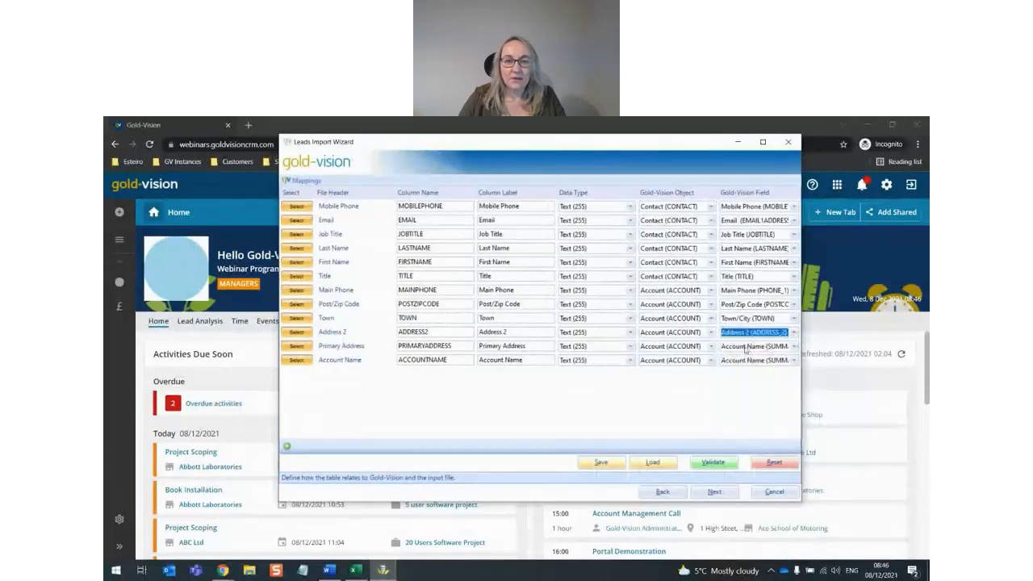
Map the Primary Address and Account Name columns to the account fields of the same names, and validate the mappings.
{"action": "left_click", "coordinate": [745, 347]}
{"action": "scroll", "coordinate": [754, 421], "scroll_direction": "up", "scroll_amount": 3}
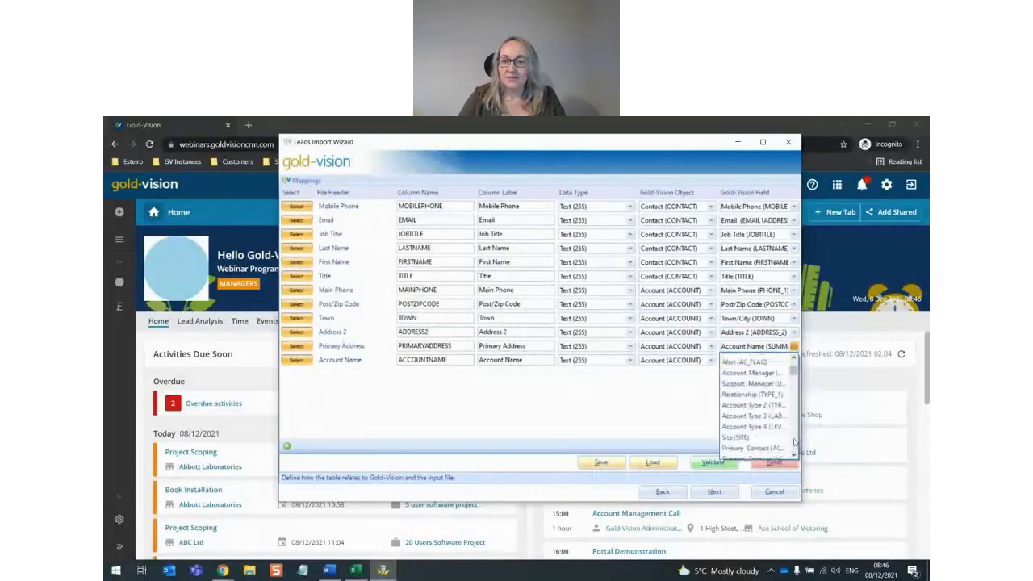
{"action": "left_click", "coordinate": [750, 444]}
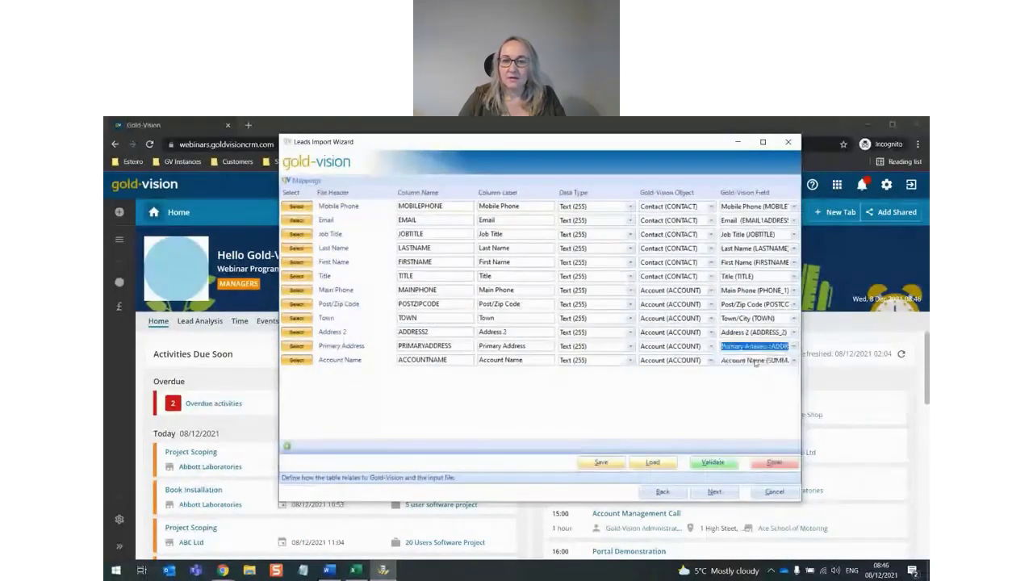
{"action": "left_click", "coordinate": [755, 361]}
{"action": "left_click", "coordinate": [765, 372]}
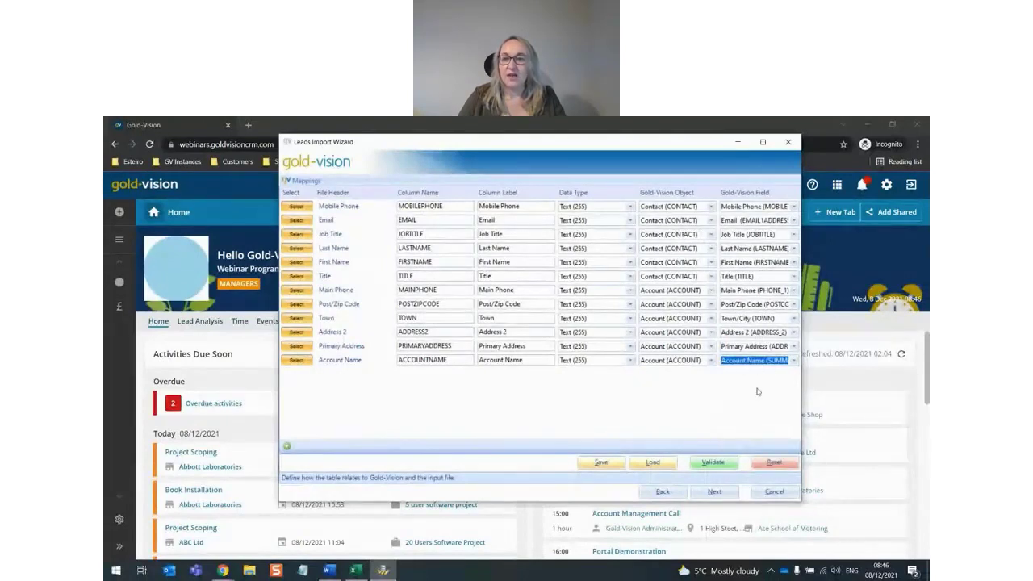
{"action": "left_click", "coordinate": [710, 463]}
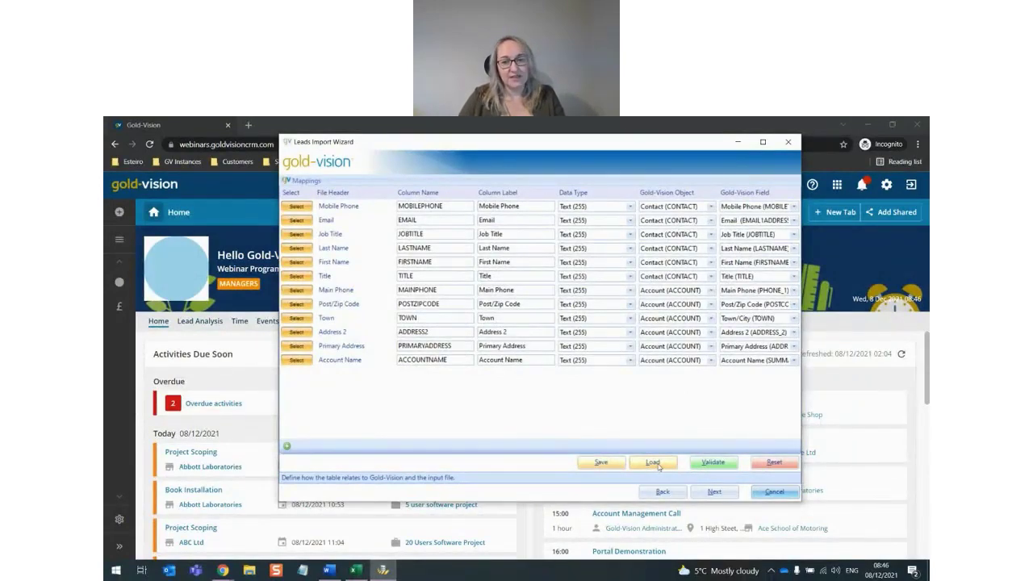
Proceed to the import summary and name the lead import New Lead List.
{"action": "left_click", "coordinate": [708, 494]}
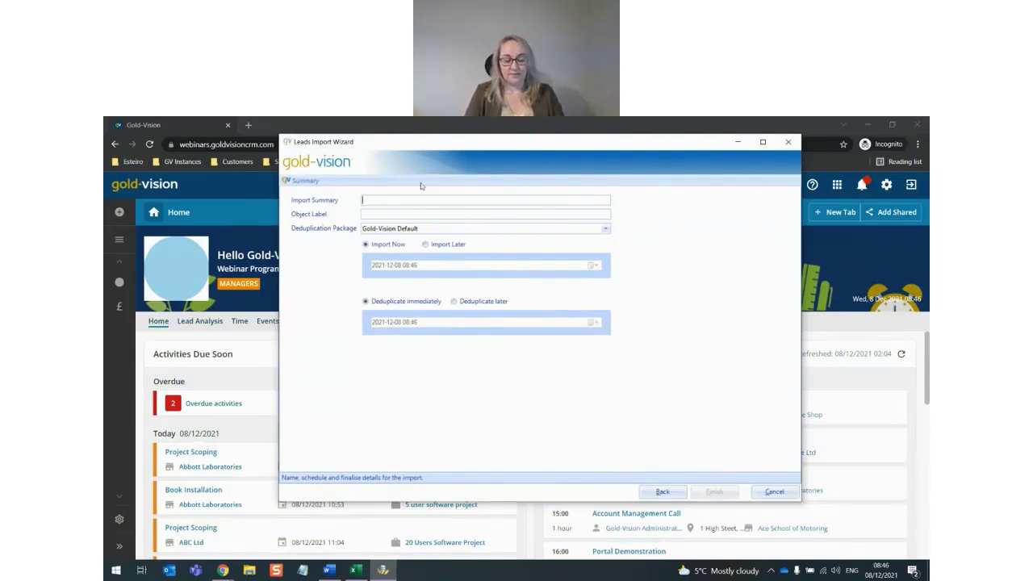
{"action": "type", "text": "New"}
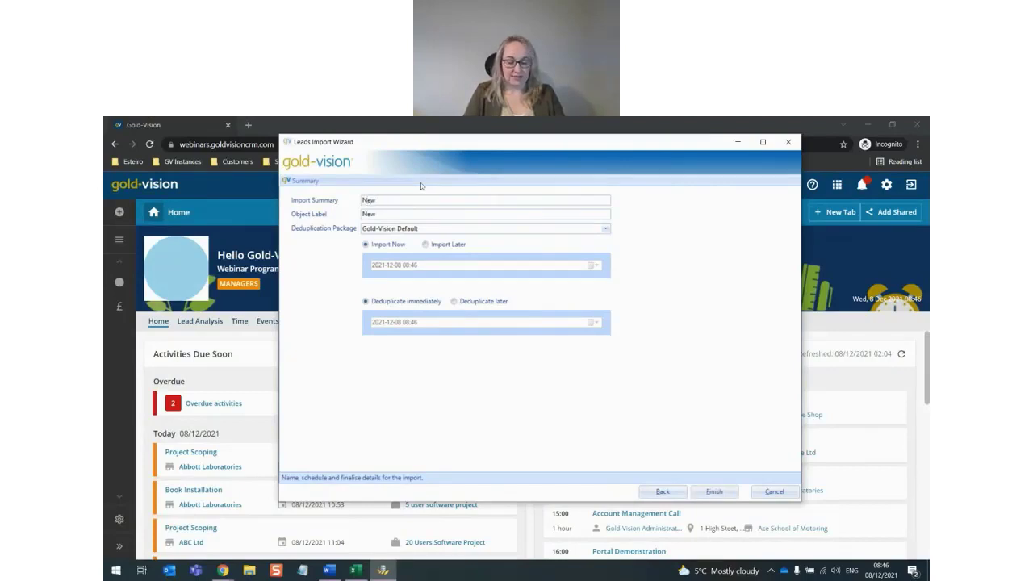
{"action": "type", "text": " Lead List"}
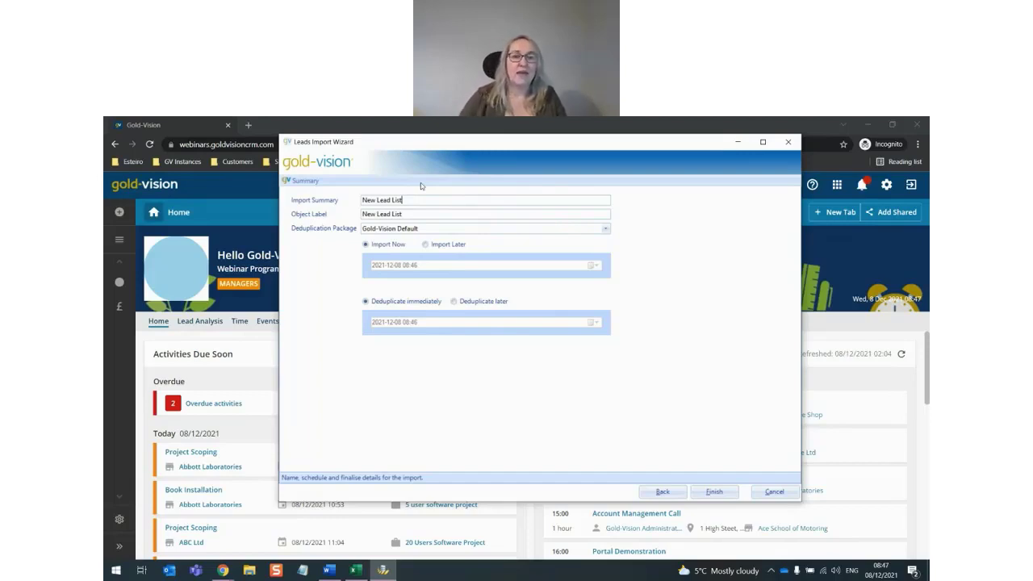
Submit the lead import, acknowledge the upload, and minimise the import client to return to the CRM home page.
{"action": "left_click", "coordinate": [712, 492]}
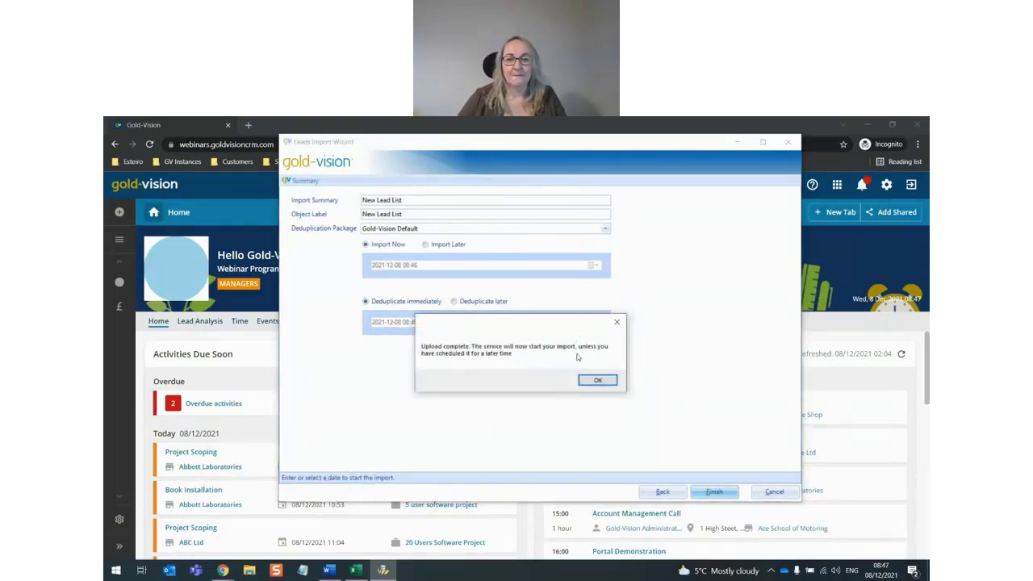
{"action": "left_click", "coordinate": [596, 379]}
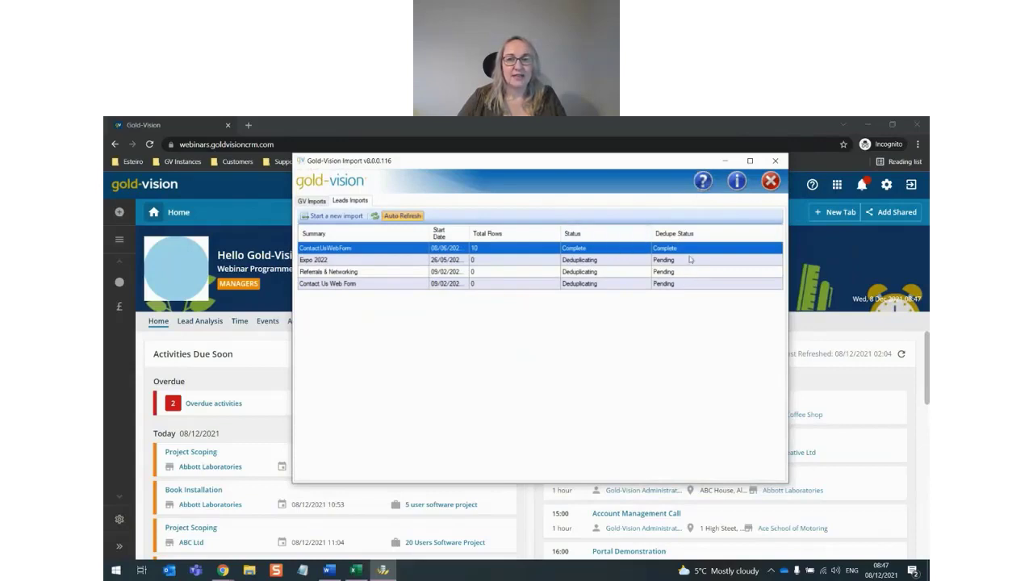
{"action": "left_click", "coordinate": [726, 163]}
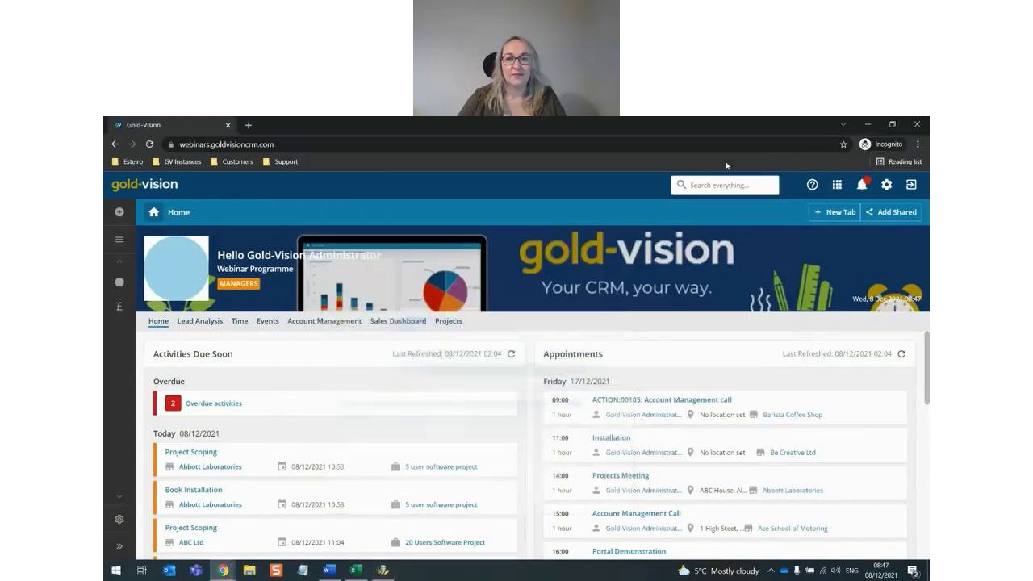